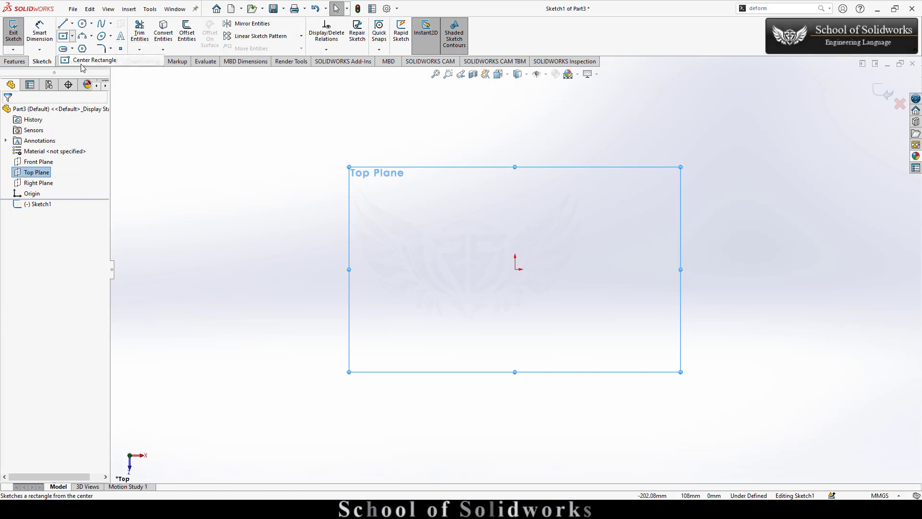
Sketch a centre rectangle about 146 by 134 mm on the origin and make two adjacent sides equal
{"action": "left_click", "coordinate": [515, 269]}
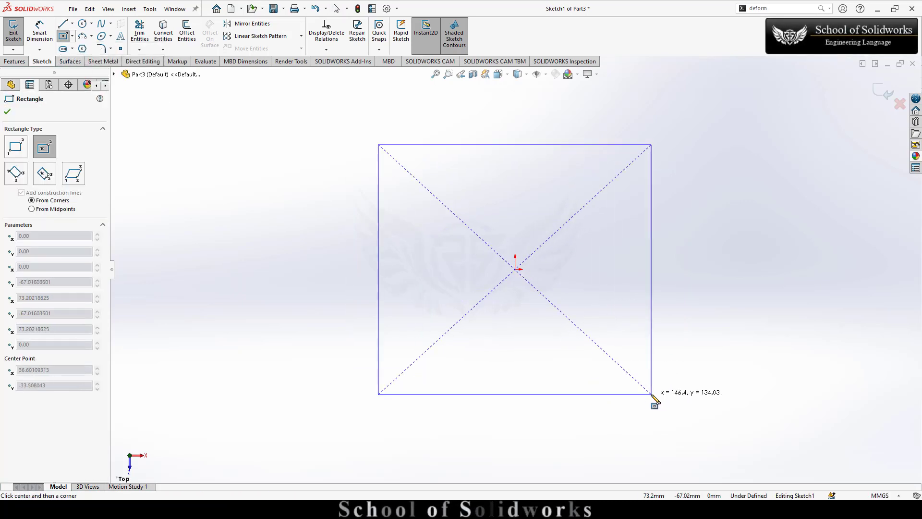
{"action": "left_click", "coordinate": [651, 394]}
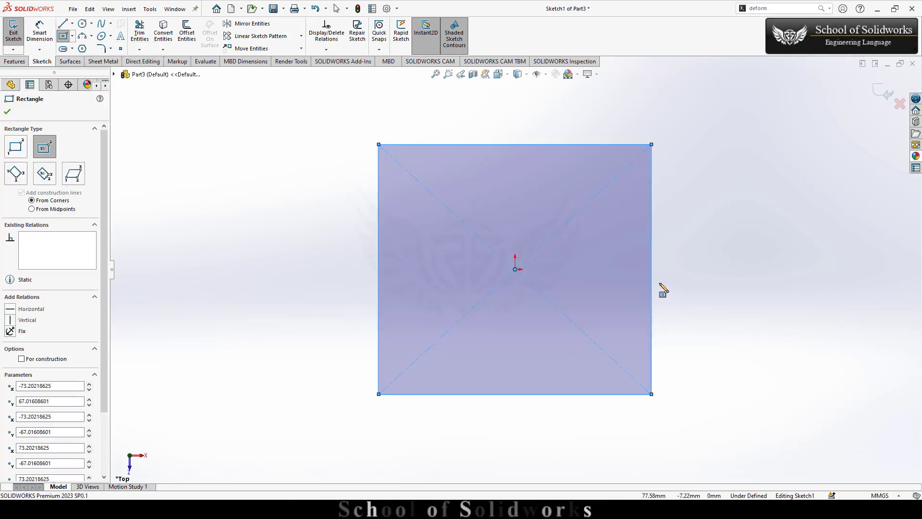
{"action": "key", "text": "Escape"}
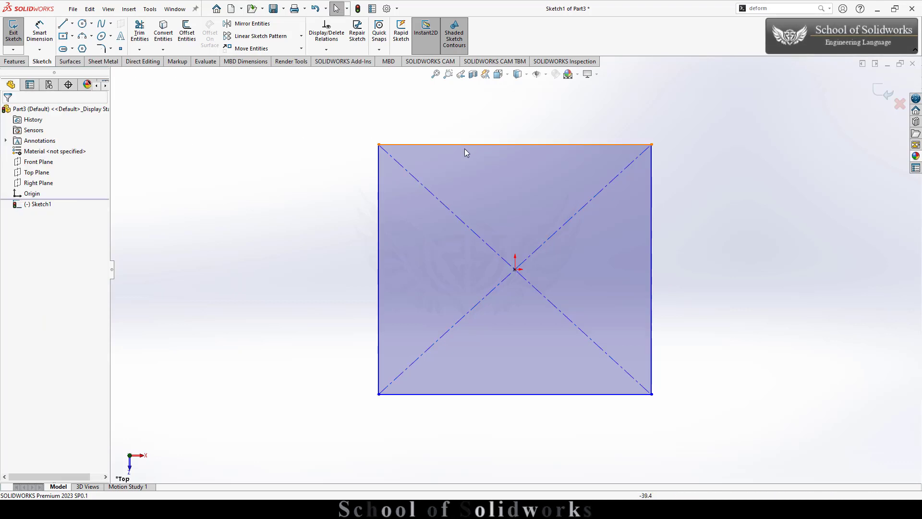
{"action": "left_click", "coordinate": [494, 146]}
{"action": "left_click", "coordinate": [379, 228], "text": "ctrl"}
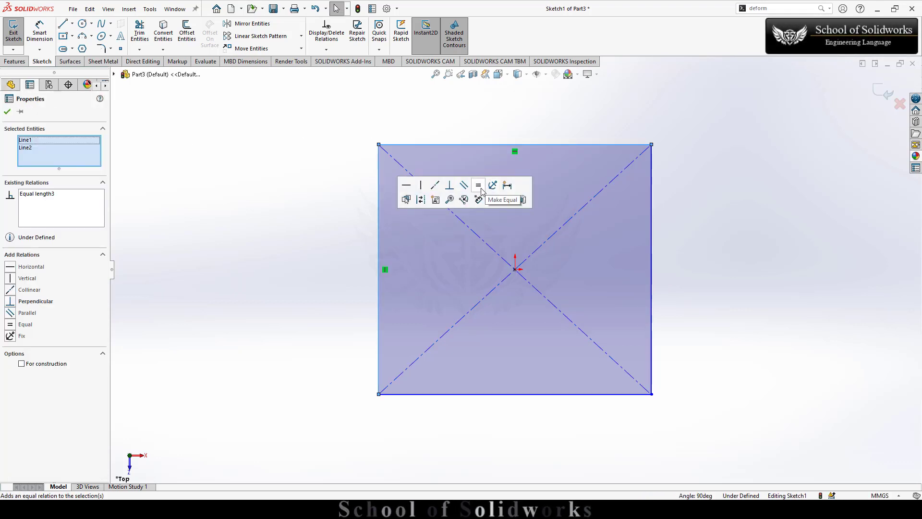
{"action": "left_click", "coordinate": [479, 185]}
Dimension the square's upper side to 1000 mm and finish the sketch
{"action": "left_click", "coordinate": [40, 33]}
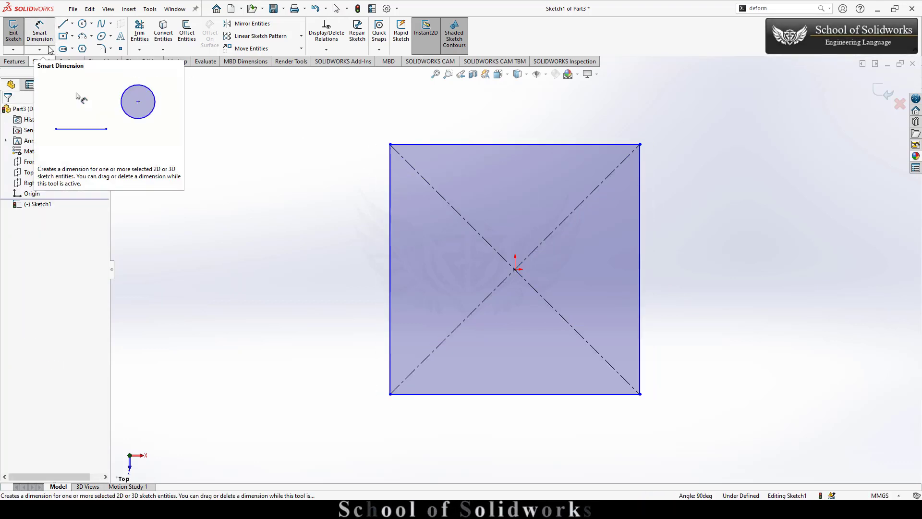
{"action": "left_click", "coordinate": [494, 144]}
{"action": "left_click", "coordinate": [493, 129]}
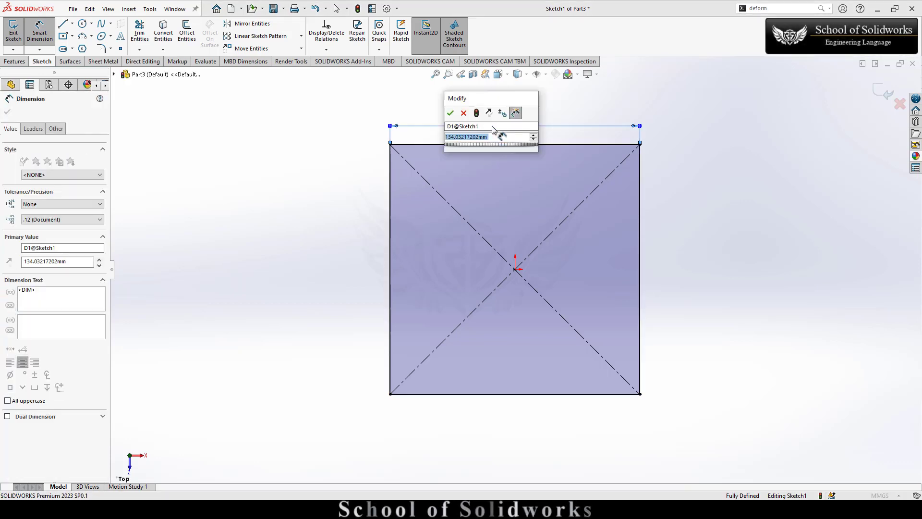
{"action": "type", "text": "1000"}
{"action": "key", "text": "Return"}
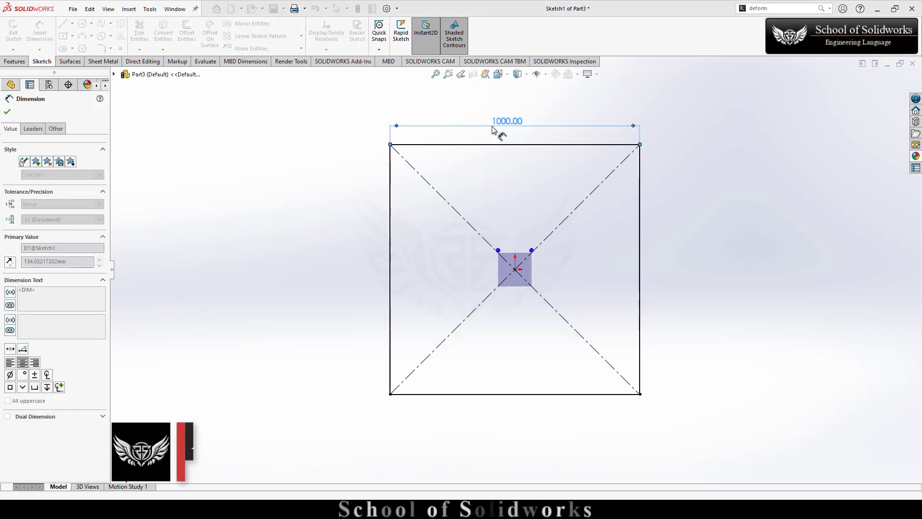
{"action": "left_click", "coordinate": [12, 110]}
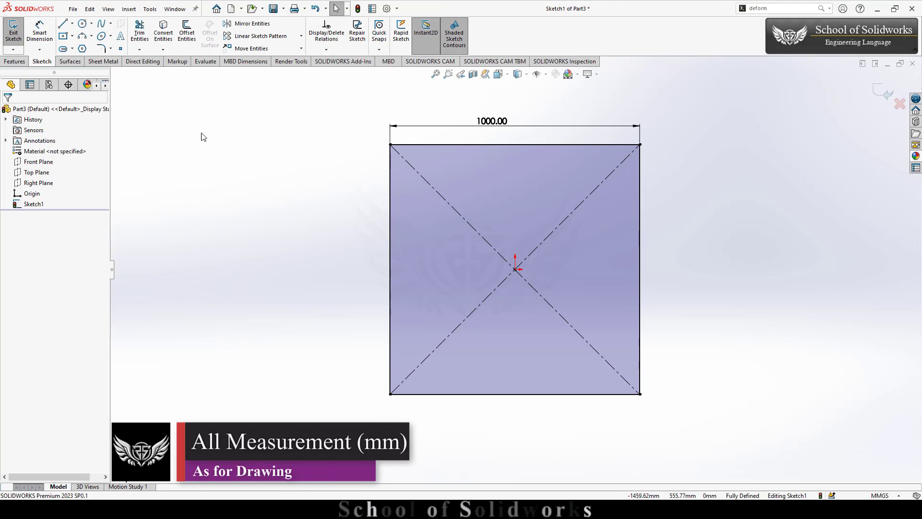
{"action": "left_click", "coordinate": [883, 91]}
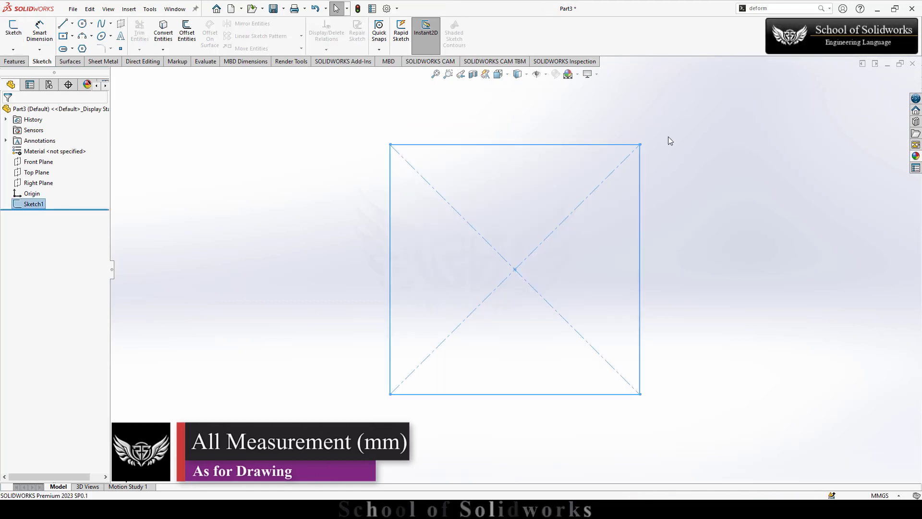
Extrude the square sketch as a Mid Plane boss with a depth of 100 mm
{"action": "left_click", "coordinate": [13, 62]}
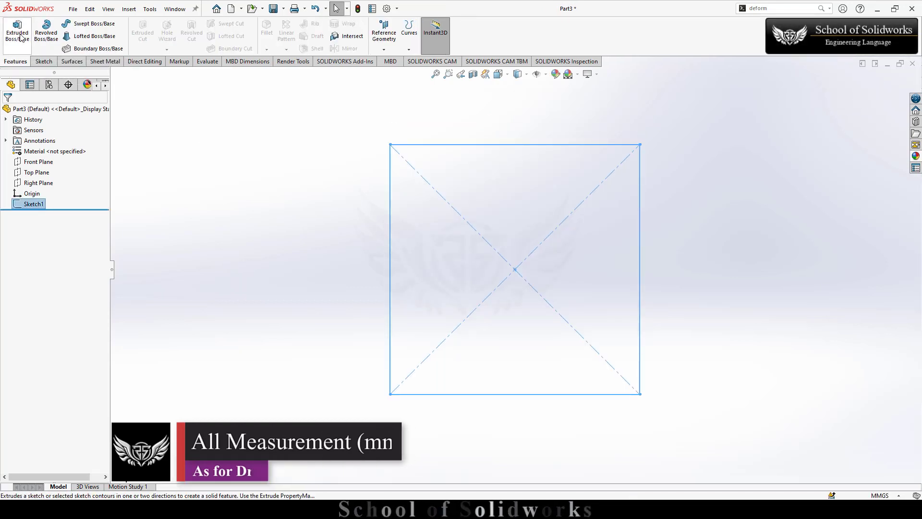
{"action": "left_click", "coordinate": [17, 33]}
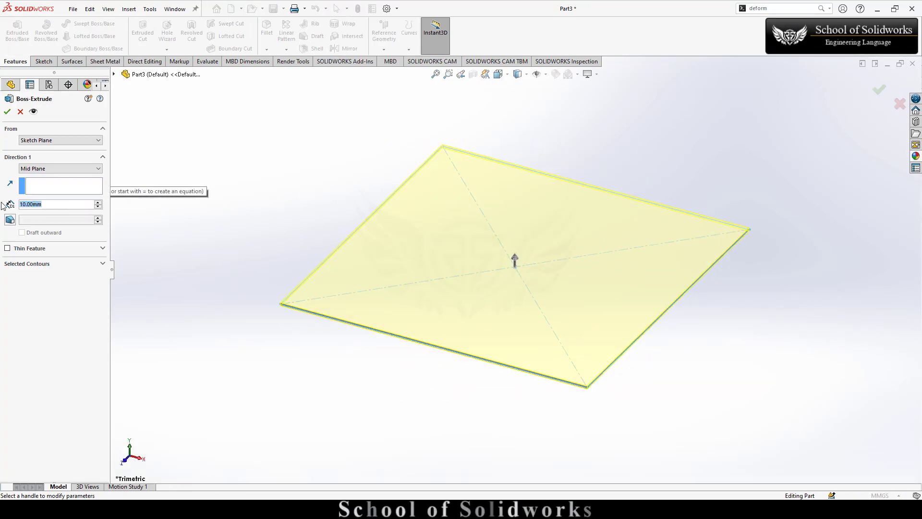
{"action": "type", "text": "100"}
{"action": "key", "text": "Return"}
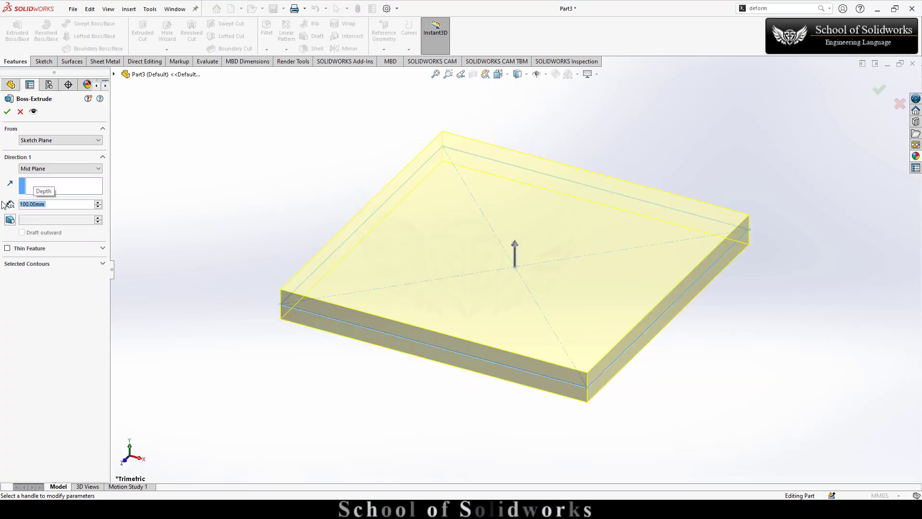
{"action": "left_click", "coordinate": [7, 112]}
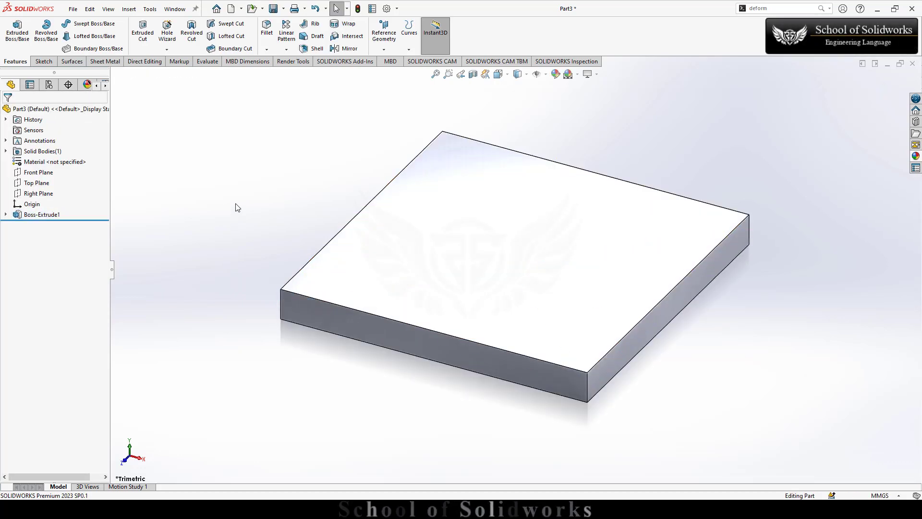
Create a sketch on the plate's top face with a single point at the origin, and finish the sketch
{"action": "right_click", "coordinate": [457, 274]}
{"action": "left_click", "coordinate": [475, 260]}
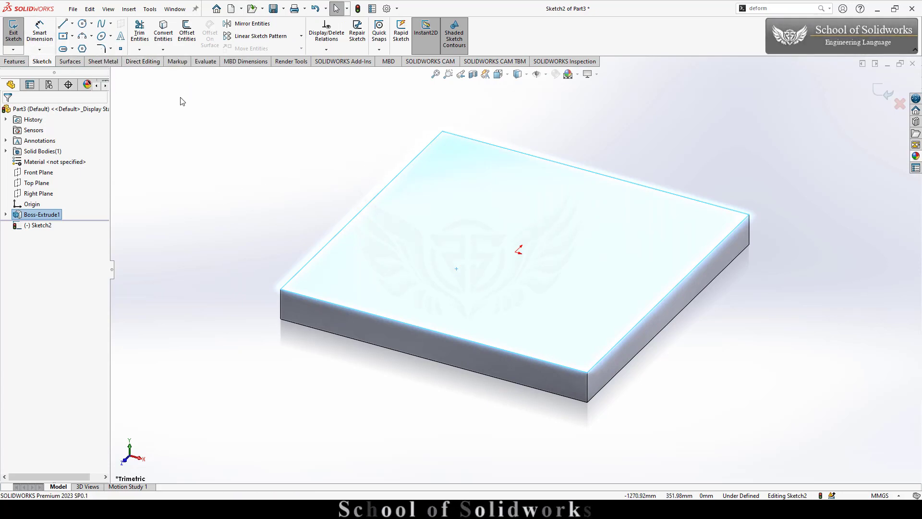
{"action": "left_click", "coordinate": [498, 74]}
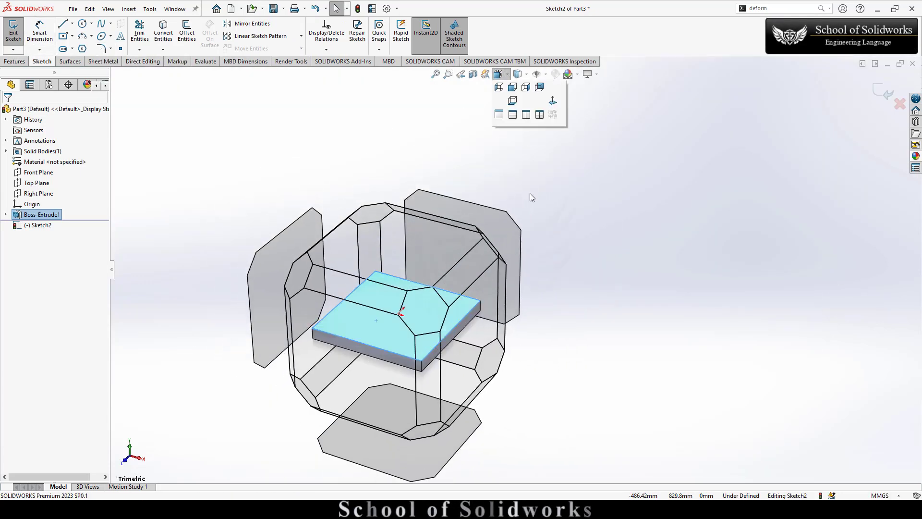
{"action": "left_click", "coordinate": [554, 128]}
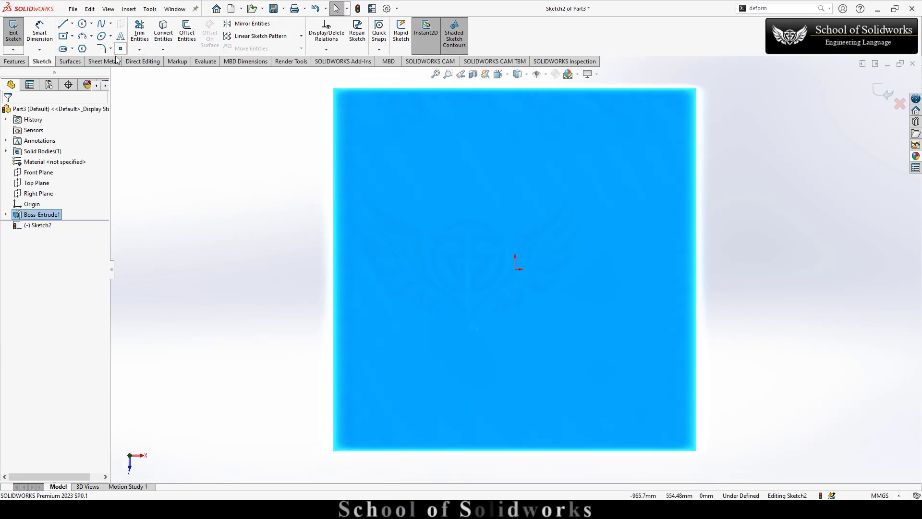
{"action": "left_click", "coordinate": [516, 268]}
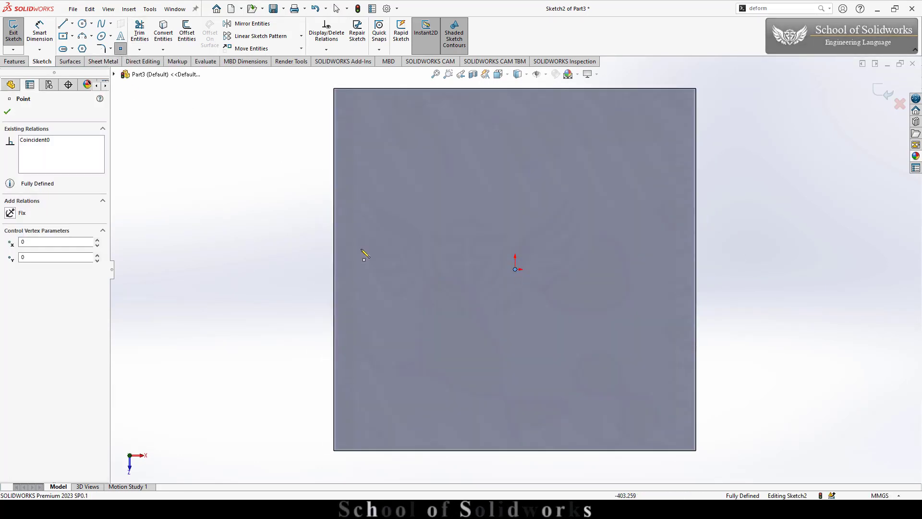
{"action": "left_click", "coordinate": [7, 111]}
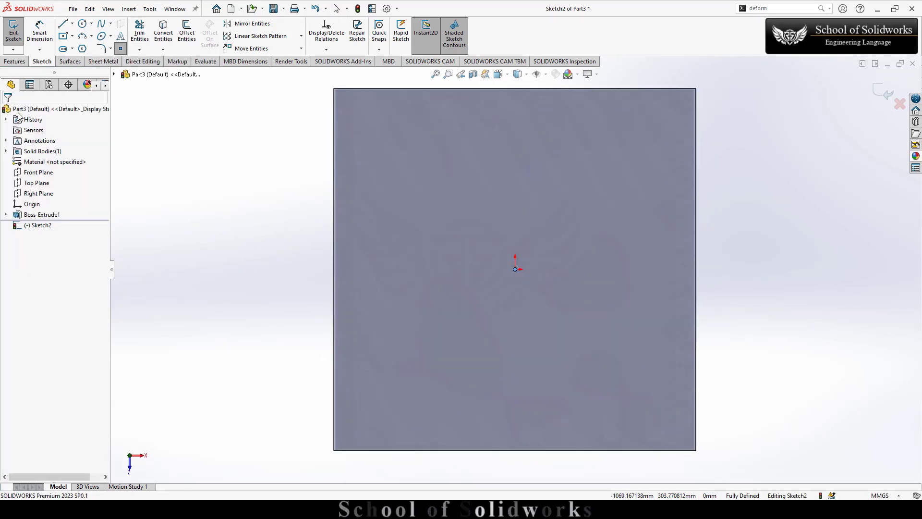
{"action": "left_click", "coordinate": [883, 94]}
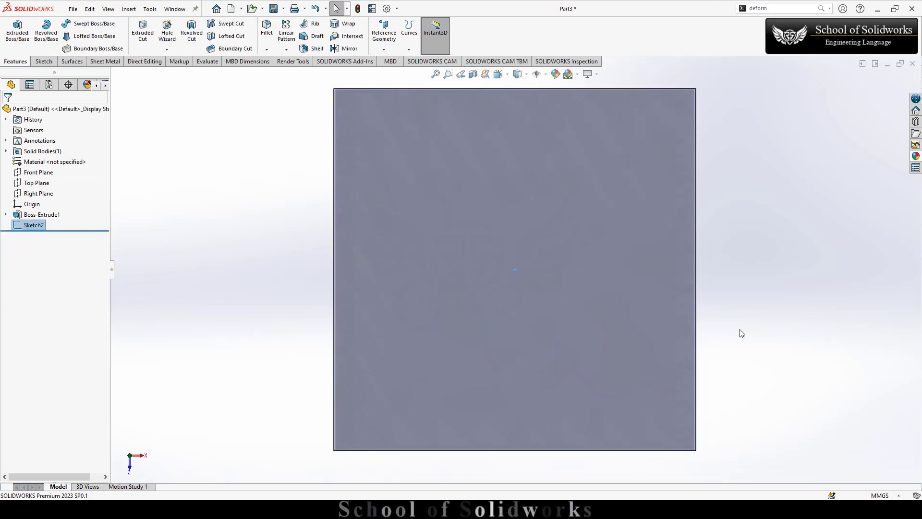
Start a Point-type Deform along a short vertical corner edge with 500 mm distance, 500 mm radius and the narrowest shape profile
{"action": "middle_click_drag", "start_coordinate": [747, 377], "coordinate": [713, 240]}
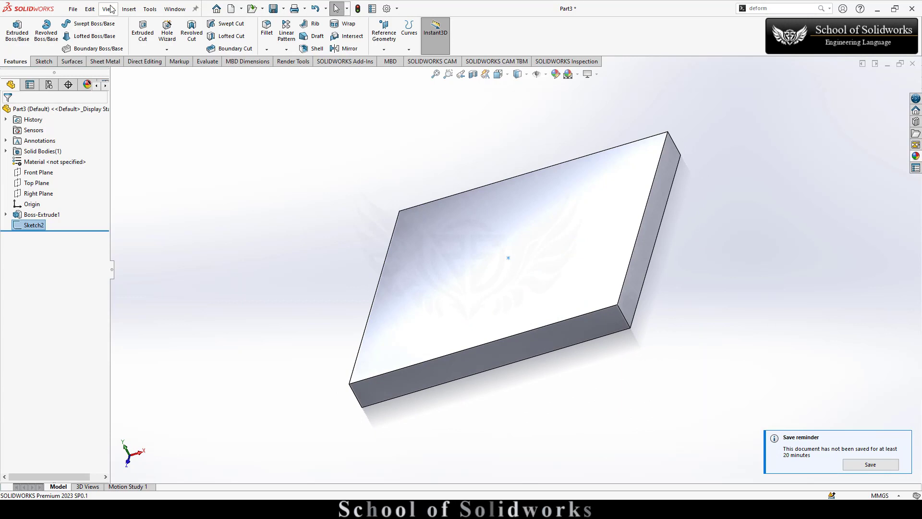
{"action": "left_click", "coordinate": [129, 9]}
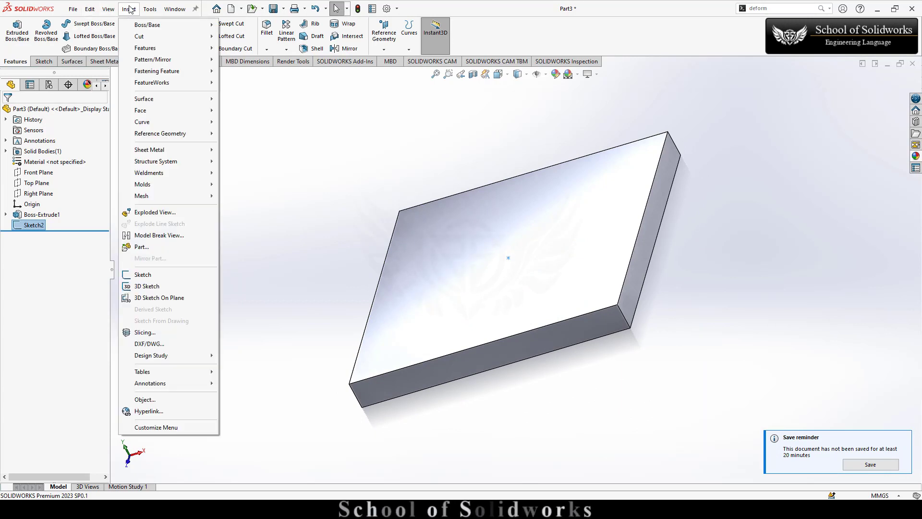
{"action": "mouse_move", "coordinate": [201, 48]}
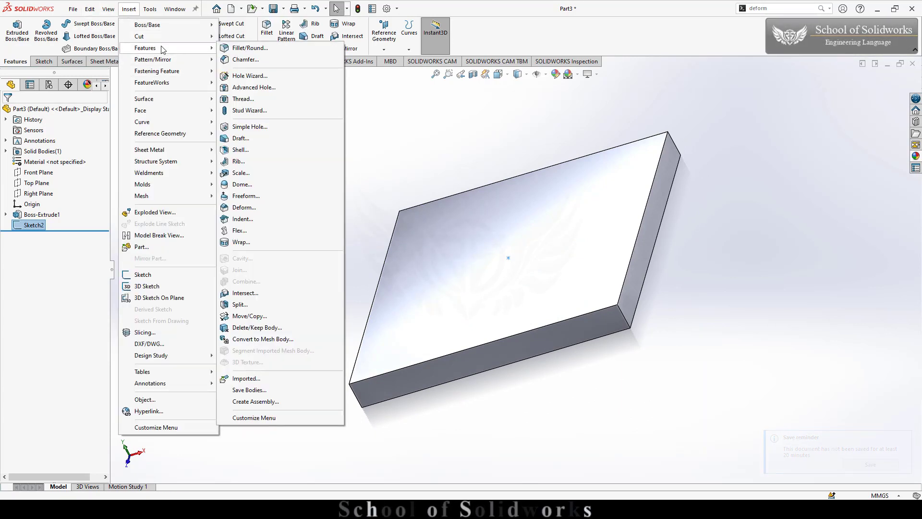
{"action": "left_click", "coordinate": [244, 207]}
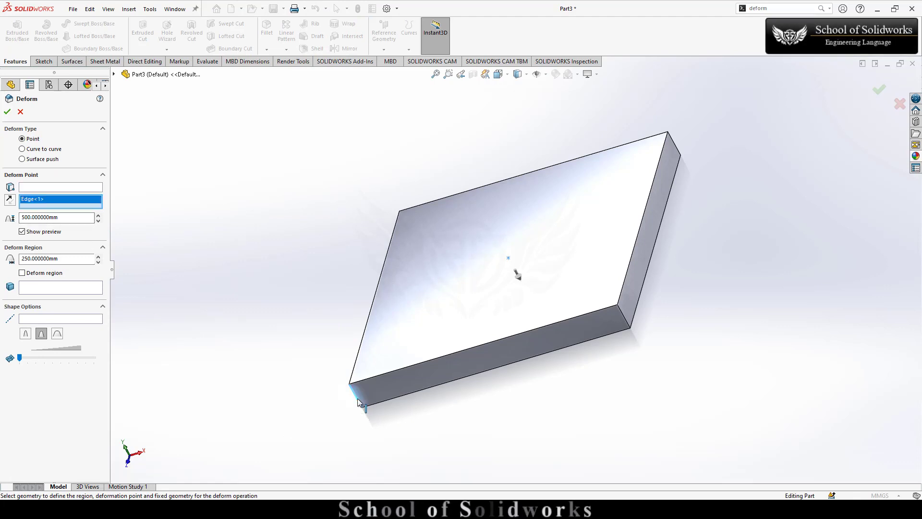
{"action": "left_click", "coordinate": [53, 217]}
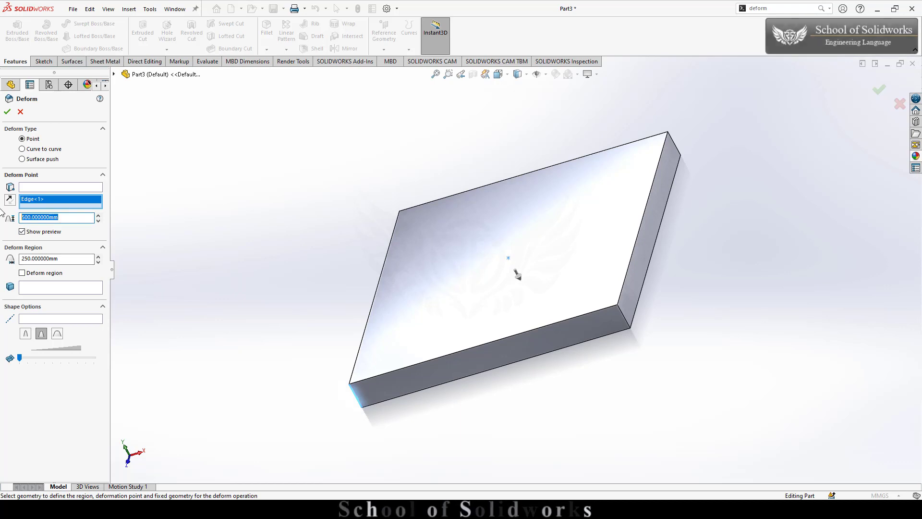
{"action": "type", "text": "500"}
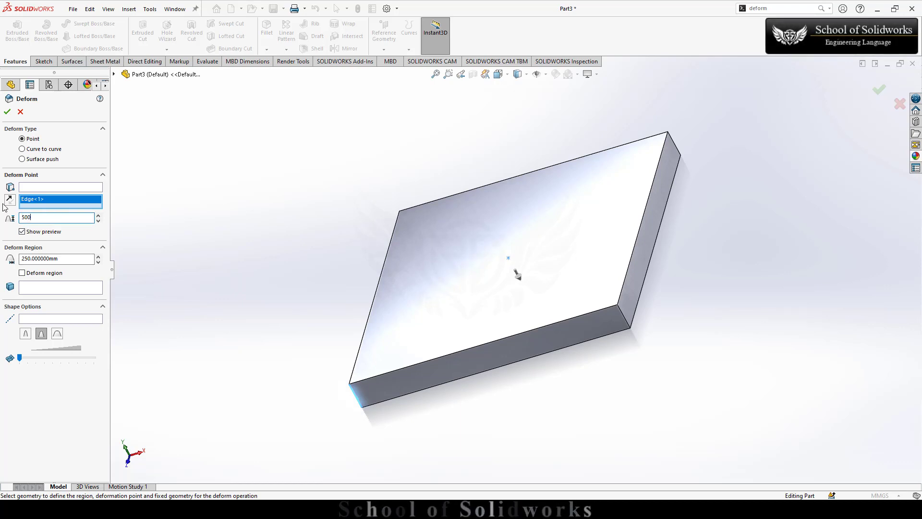
{"action": "type", "text": "5"}
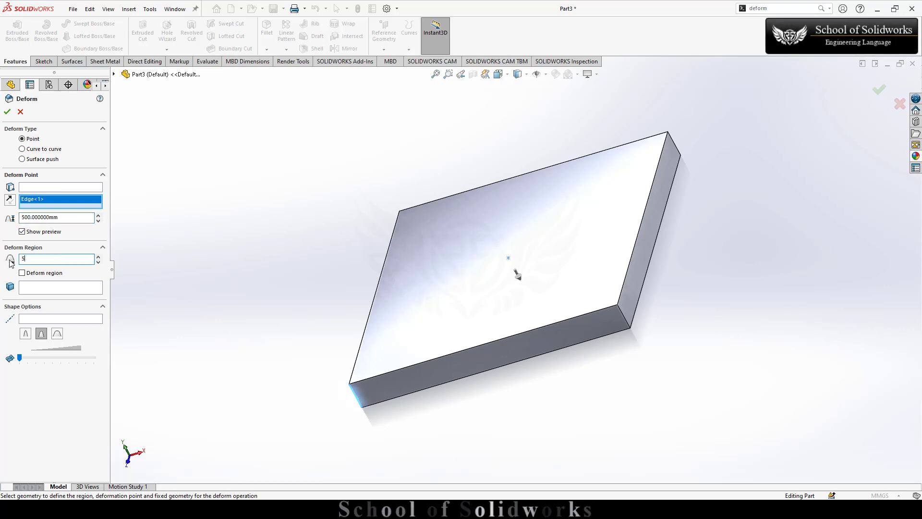
{"action": "type", "text": "00"}
{"action": "left_click", "coordinate": [26, 334]}
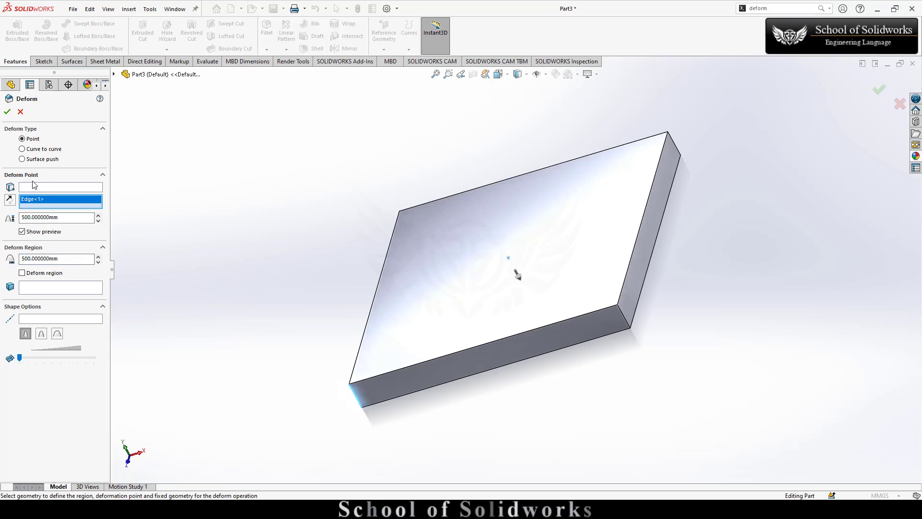
Use the upper vertex of that corner edge as the deform point, reverse the direction to bend upward, and apply the Deform
{"action": "scroll", "coordinate": [354, 379], "scroll_direction": "down", "scroll_amount": 5}
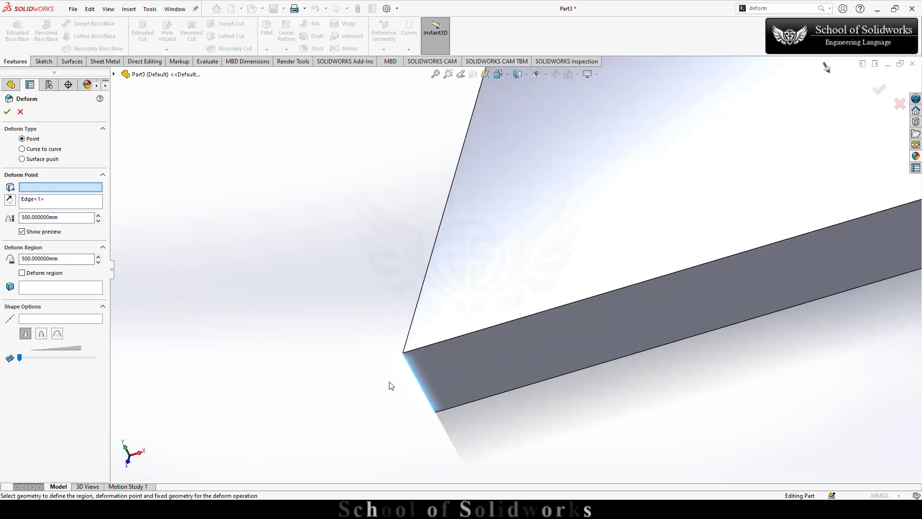
{"action": "left_click", "coordinate": [403, 353]}
{"action": "scroll", "coordinate": [344, 337], "scroll_direction": "up", "scroll_amount": 4}
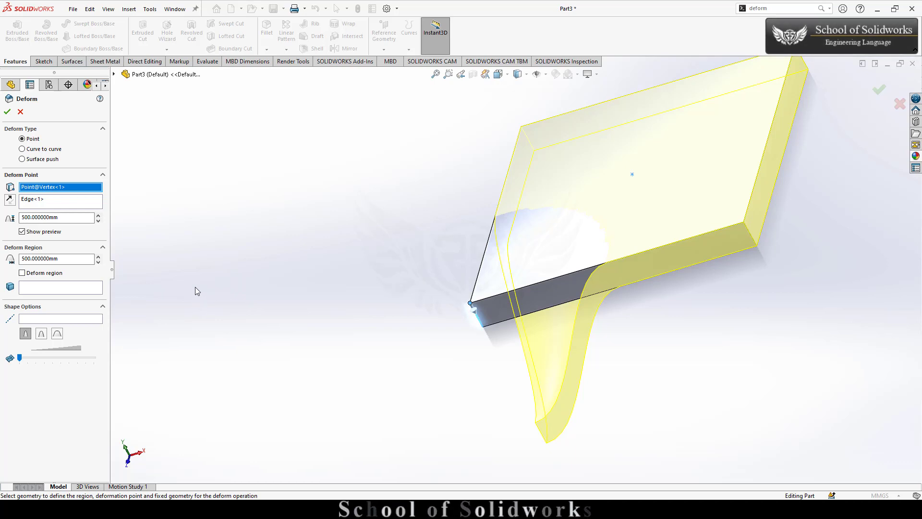
{"action": "left_click", "coordinate": [9, 200]}
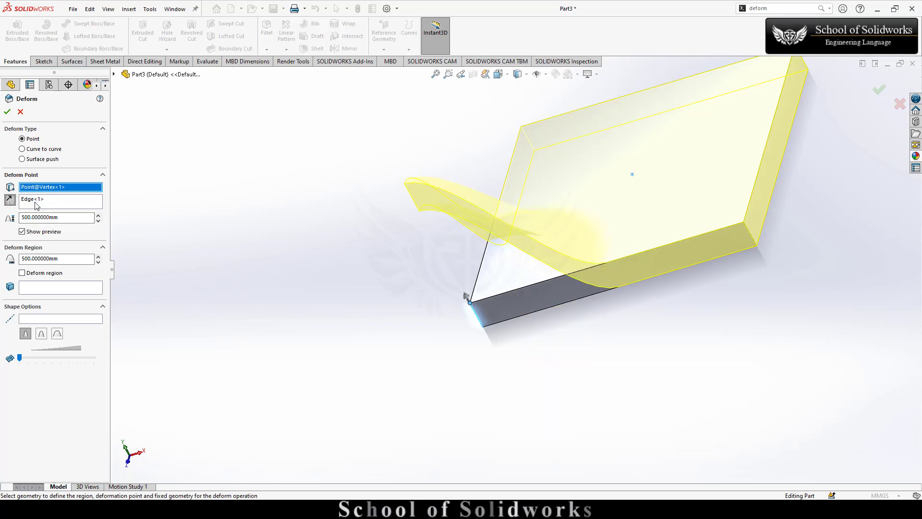
{"action": "left_click", "coordinate": [7, 112]}
Bend the +X, +Z corner upward with a Point-type Deform at its upper vertex, directed along its vertical edge, using the narrowest shape profile
{"action": "scroll", "coordinate": [494, 241], "scroll_direction": "down", "scroll_amount": 4}
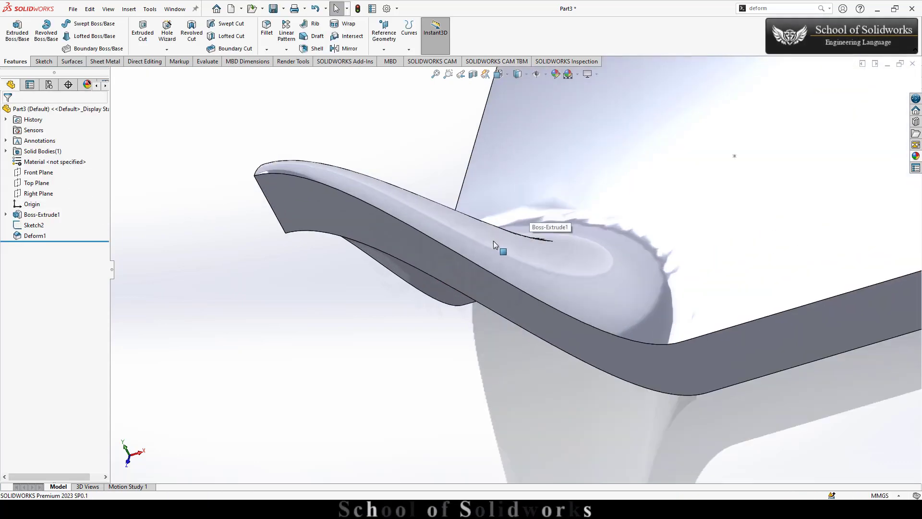
{"action": "scroll", "coordinate": [494, 240], "scroll_direction": "up", "scroll_amount": 5}
{"action": "scroll", "coordinate": [659, 228], "scroll_direction": "down", "scroll_amount": 5}
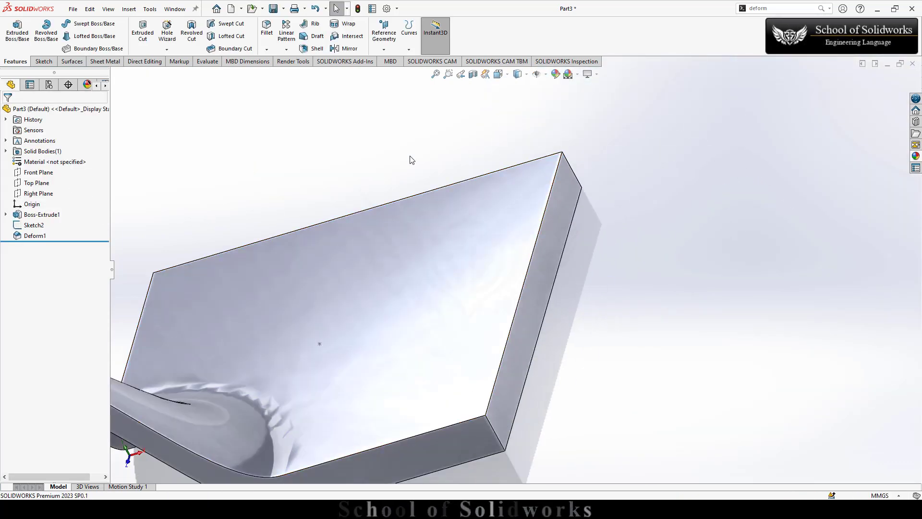
{"action": "left_click", "coordinate": [783, 9]}
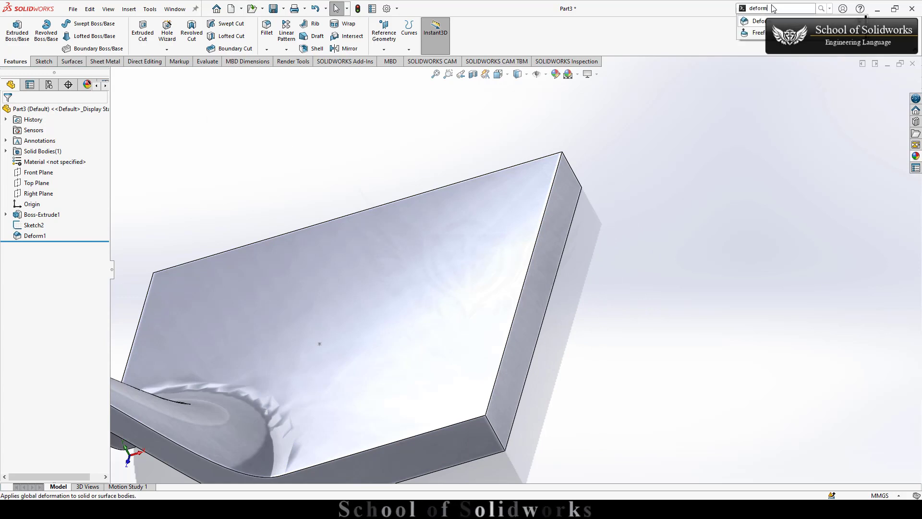
{"action": "left_click", "coordinate": [779, 22]}
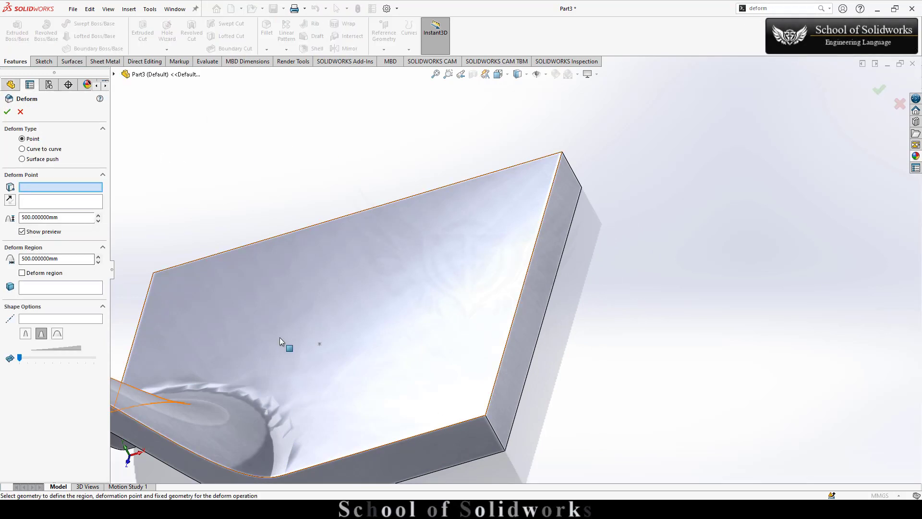
{"action": "left_click", "coordinate": [485, 415]}
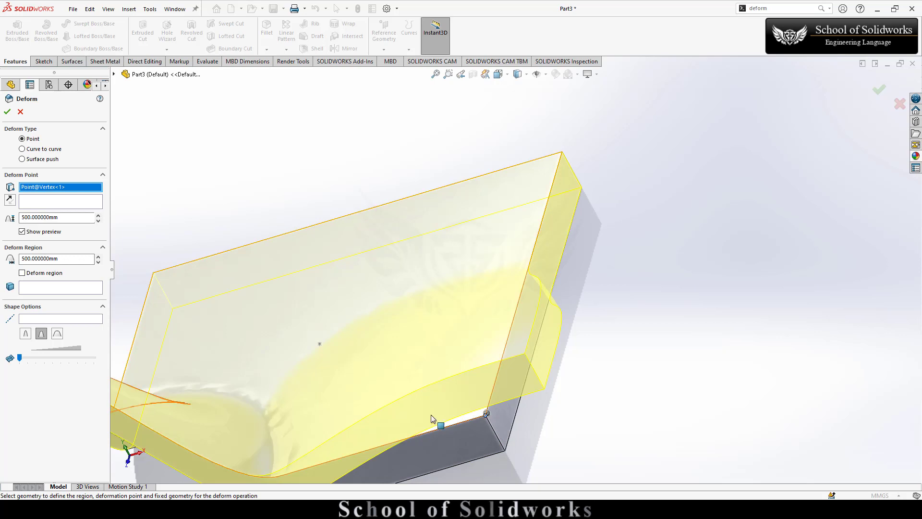
{"action": "scroll", "coordinate": [479, 425], "scroll_direction": "up", "scroll_amount": 3}
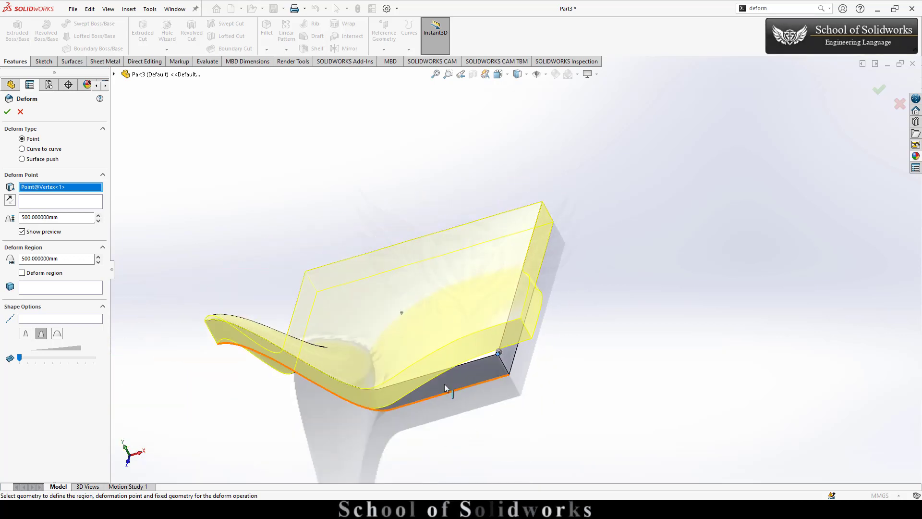
{"action": "left_click", "coordinate": [38, 203]}
{"action": "left_click", "coordinate": [512, 377]}
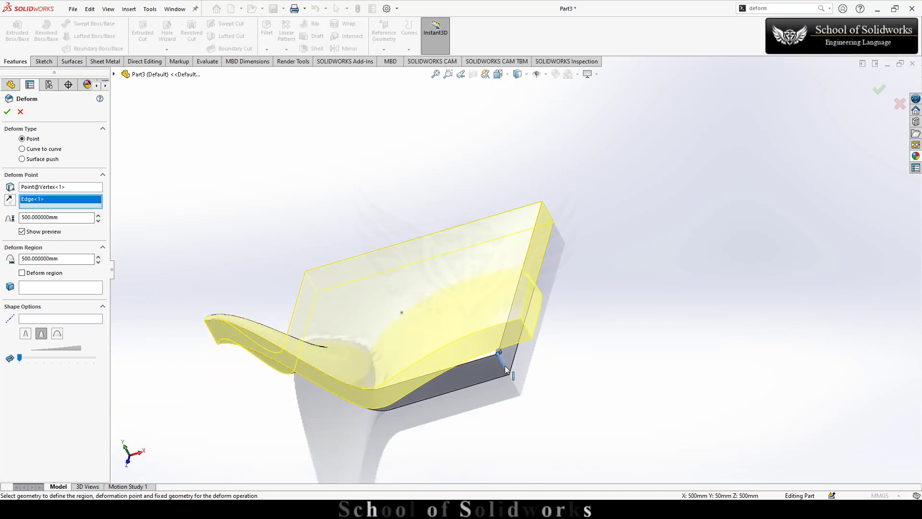
{"action": "left_click", "coordinate": [10, 200]}
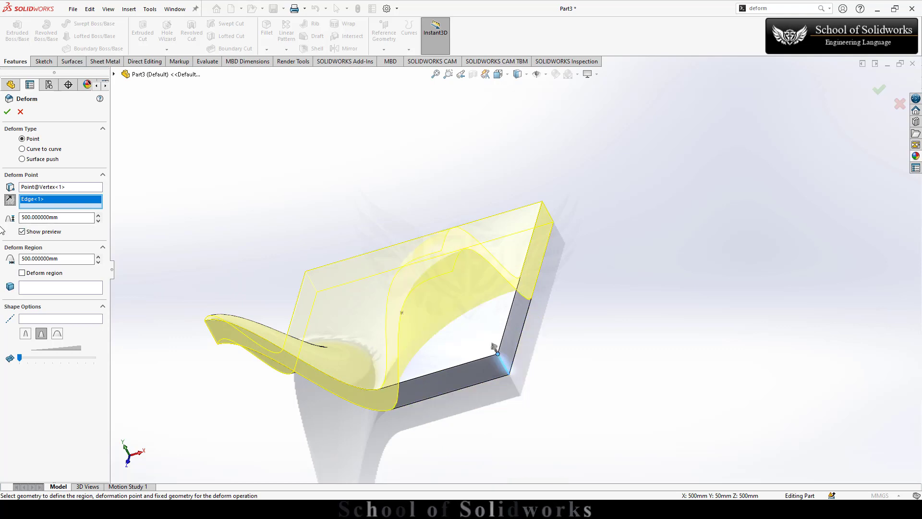
{"action": "left_click", "coordinate": [25, 334]}
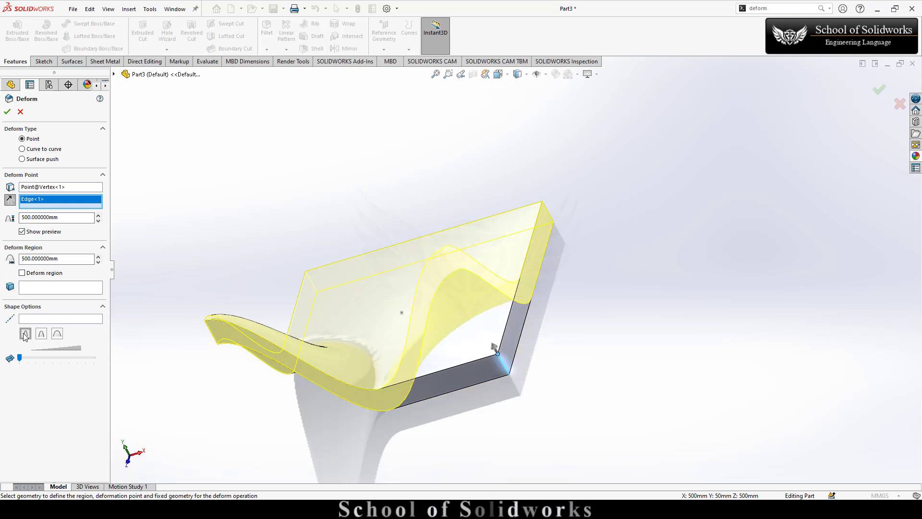
{"action": "left_click", "coordinate": [7, 111]}
Deform the +X, −Z corner upward from its upper vertex along its vertical edge, with 500 mm distance, 500 mm radius and the narrowest shape profile
{"action": "middle_click_drag", "start_coordinate": [693, 215], "coordinate": [618, 419]}
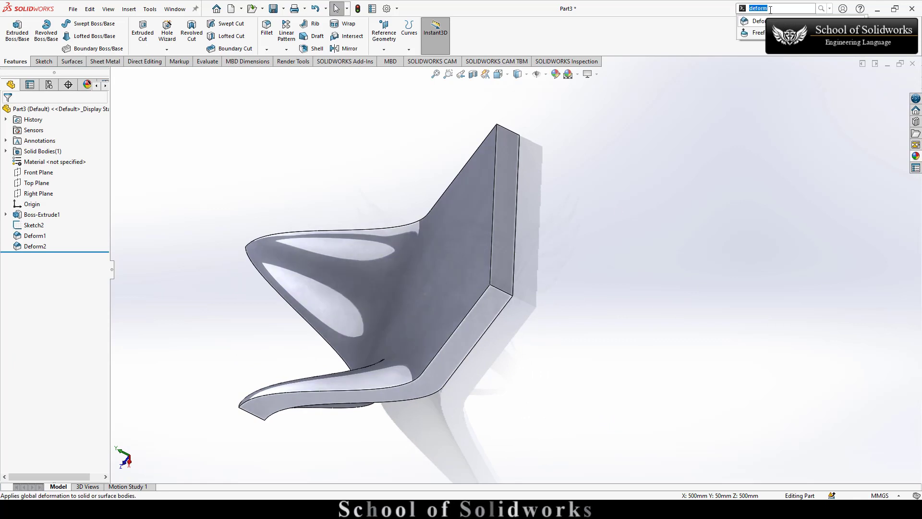
{"action": "left_click", "coordinate": [779, 22]}
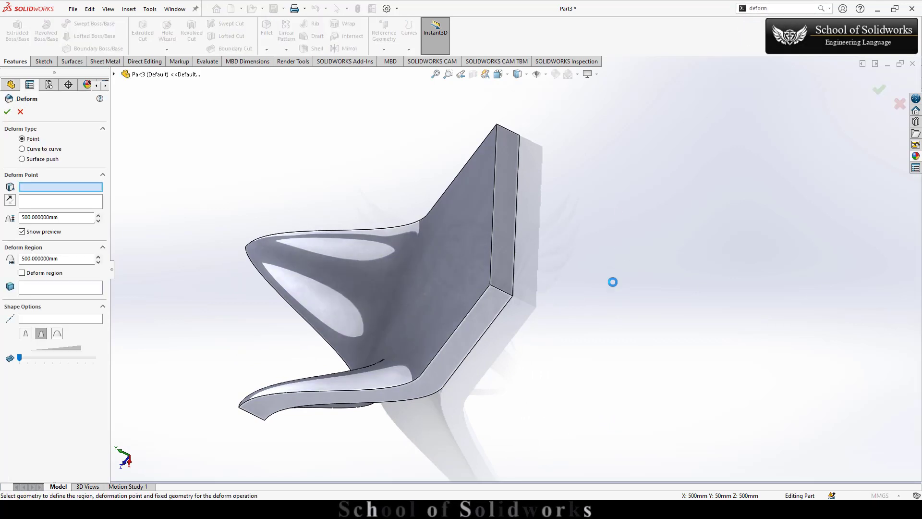
{"action": "left_click", "coordinate": [490, 284]}
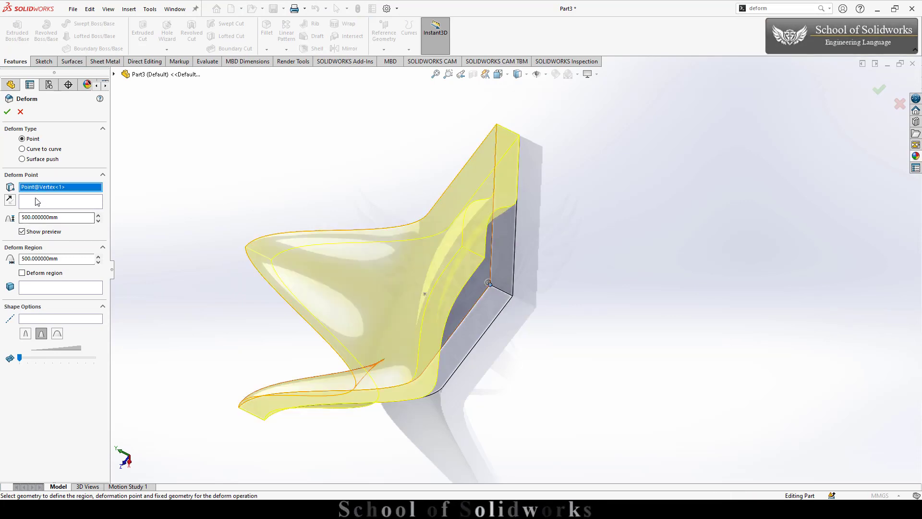
{"action": "left_click", "coordinate": [502, 291]}
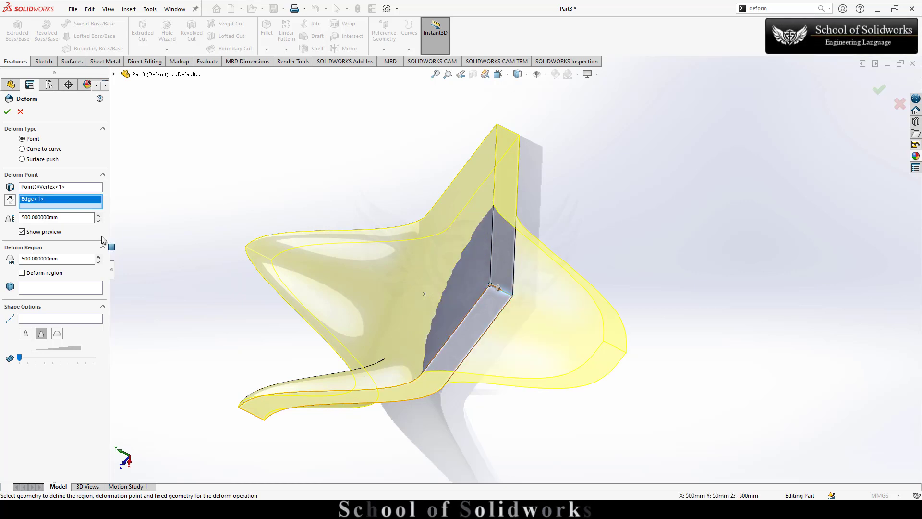
{"action": "left_click", "coordinate": [13, 201]}
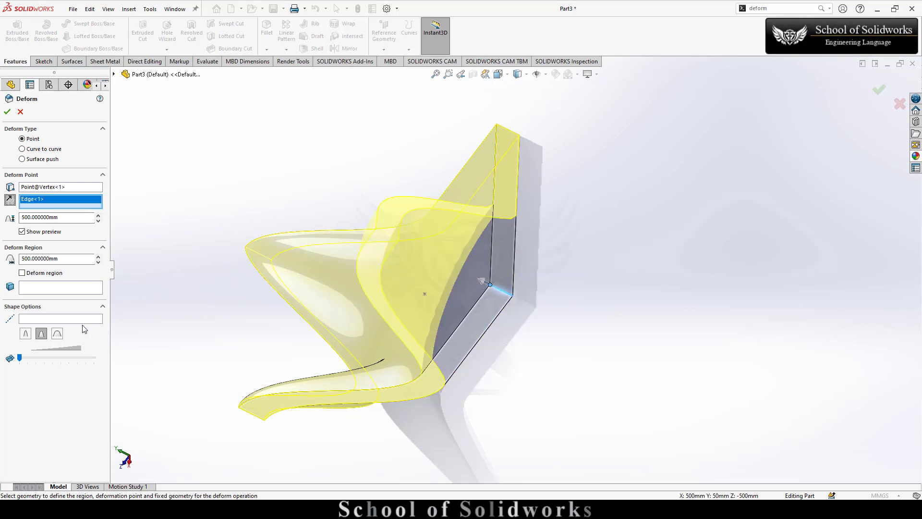
{"action": "left_click", "coordinate": [7, 111]}
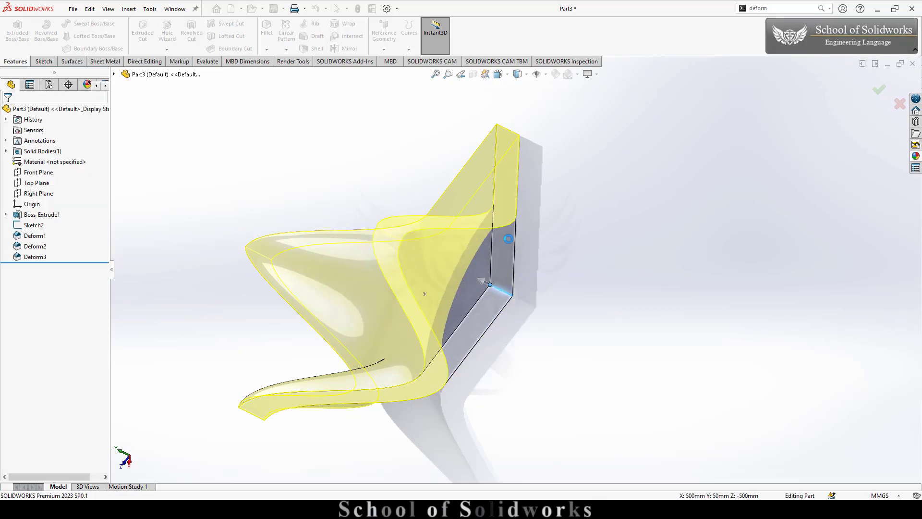
Deform the last flat corner upward from its upper vertex along its vertical edge, keeping 500 mm distance and radius, with the narrowest shape profile
{"action": "middle_click_drag", "start_coordinate": [695, 233], "coordinate": [589, 326]}
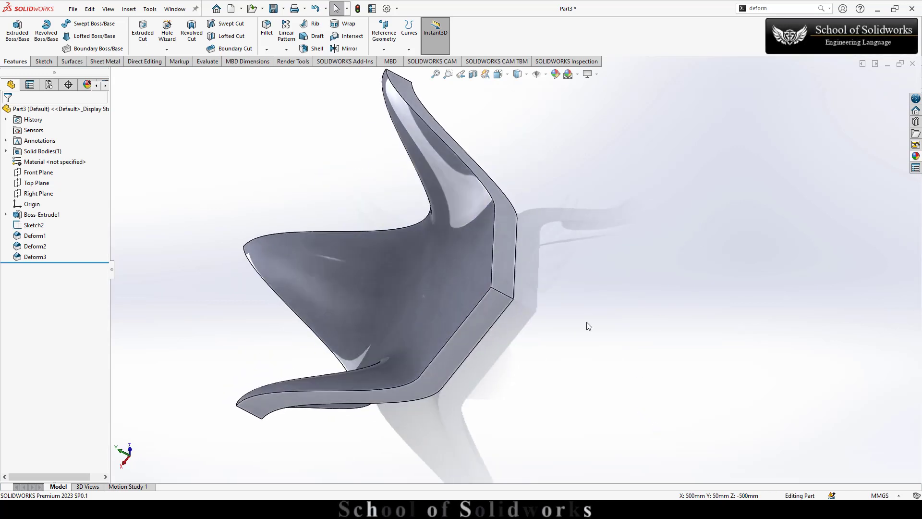
{"action": "left_click", "coordinate": [778, 21]}
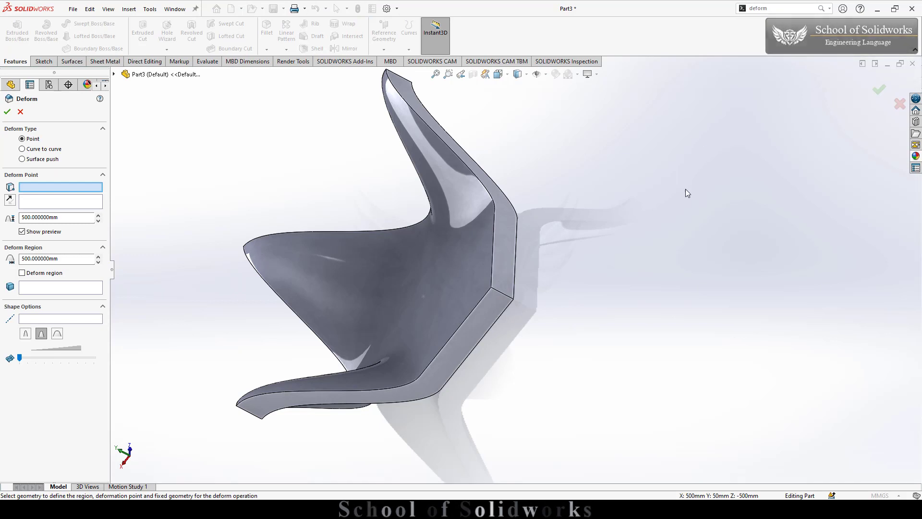
{"action": "left_click", "coordinate": [491, 287]}
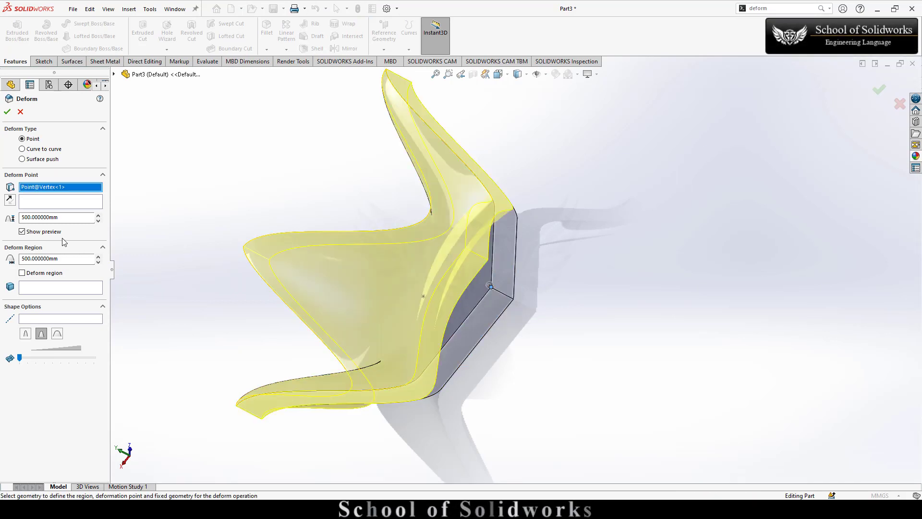
{"action": "left_click", "coordinate": [503, 293]}
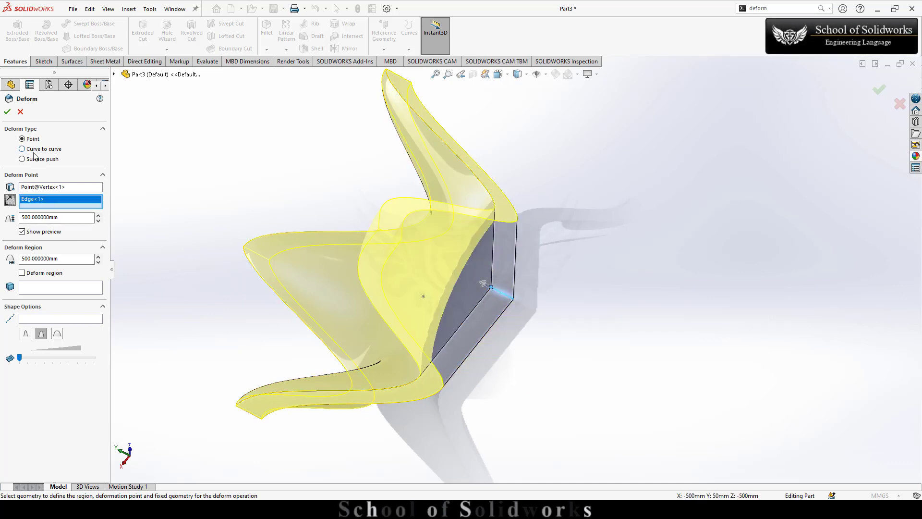
{"action": "left_click", "coordinate": [25, 334]}
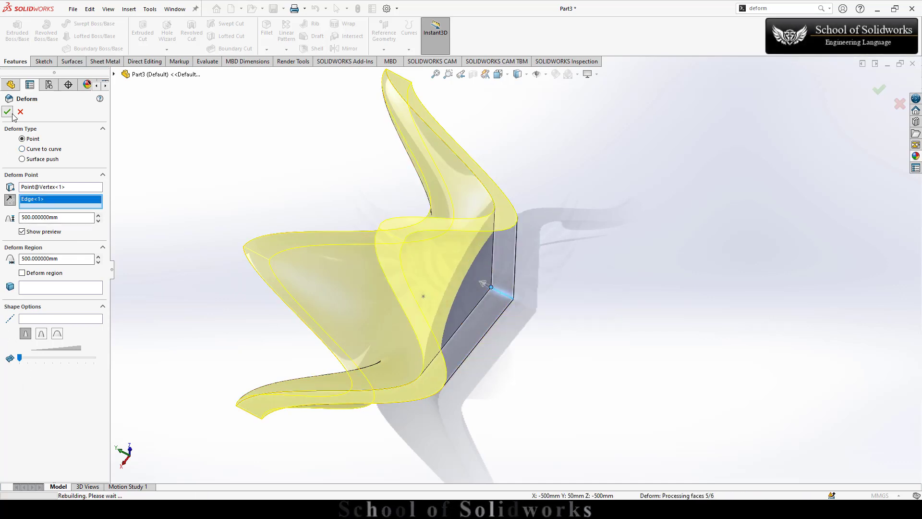
Raise the plate's centre with a Point-type Deform at the sketch point, directed upward along a corner edge, using 500 mm distance and the narrowest profile
{"action": "middle_click_drag", "start_coordinate": [383, 236], "coordinate": [427, 297]}
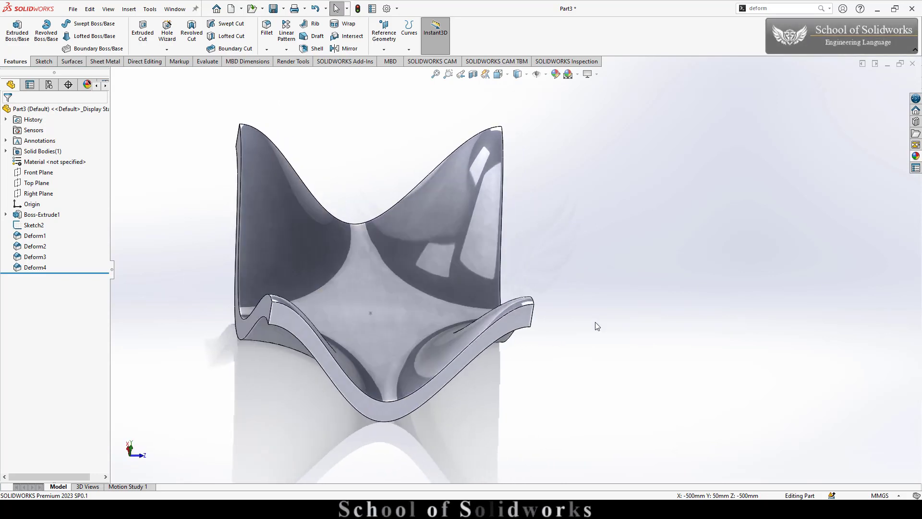
{"action": "scroll", "coordinate": [597, 326], "scroll_direction": "up", "scroll_amount": 3}
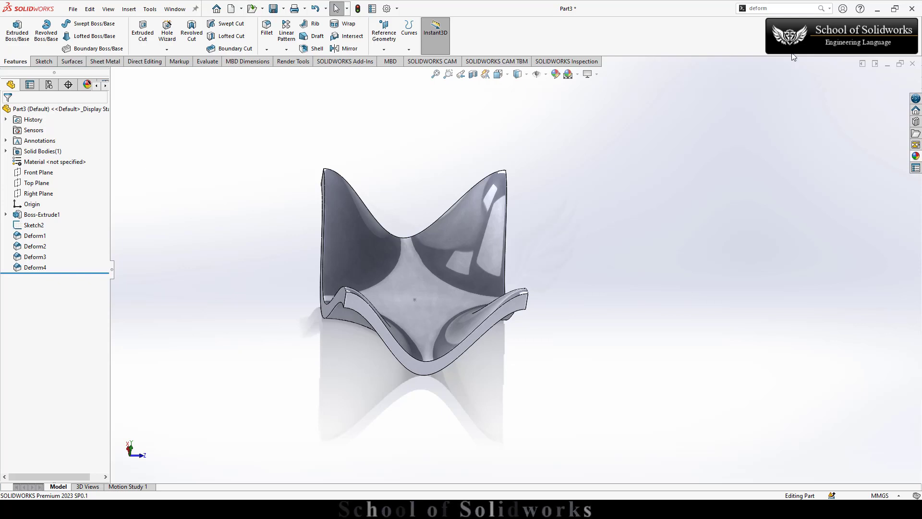
{"action": "left_click", "coordinate": [769, 8]}
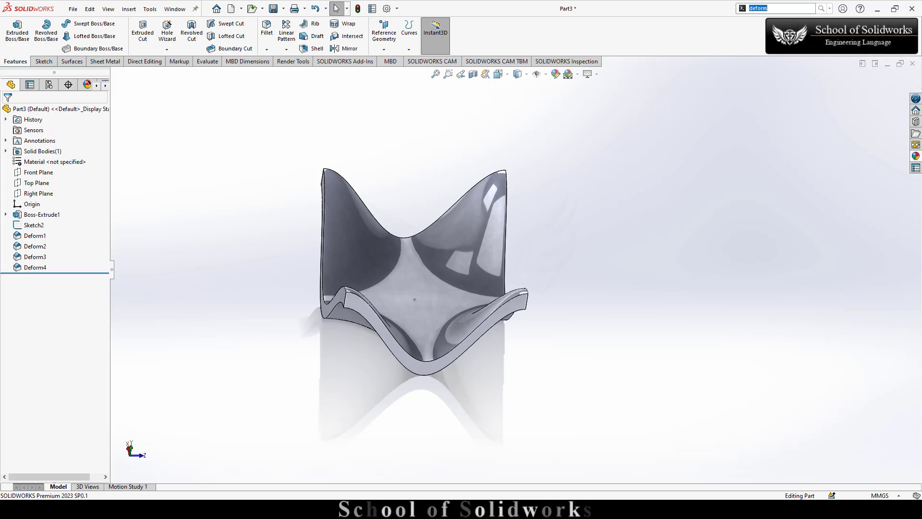
{"action": "left_click", "coordinate": [768, 21]}
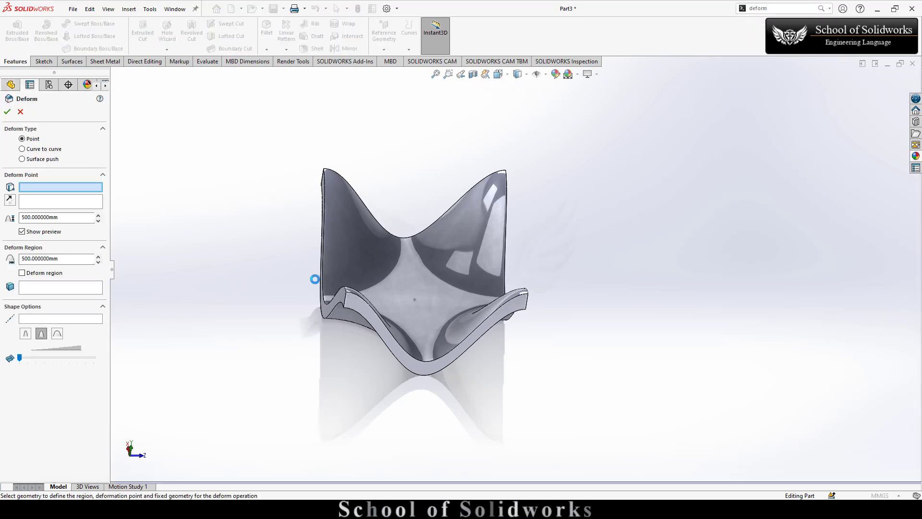
{"action": "left_click", "coordinate": [516, 302]}
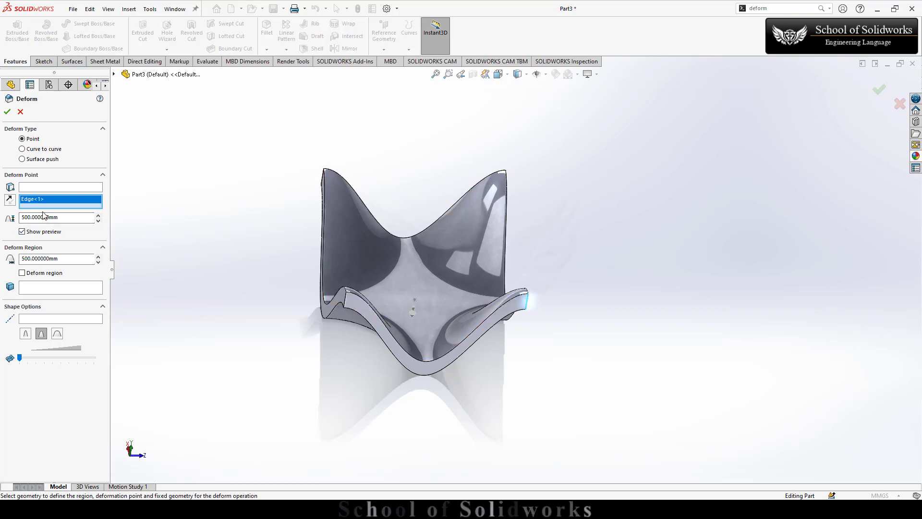
{"action": "left_click", "coordinate": [10, 200]}
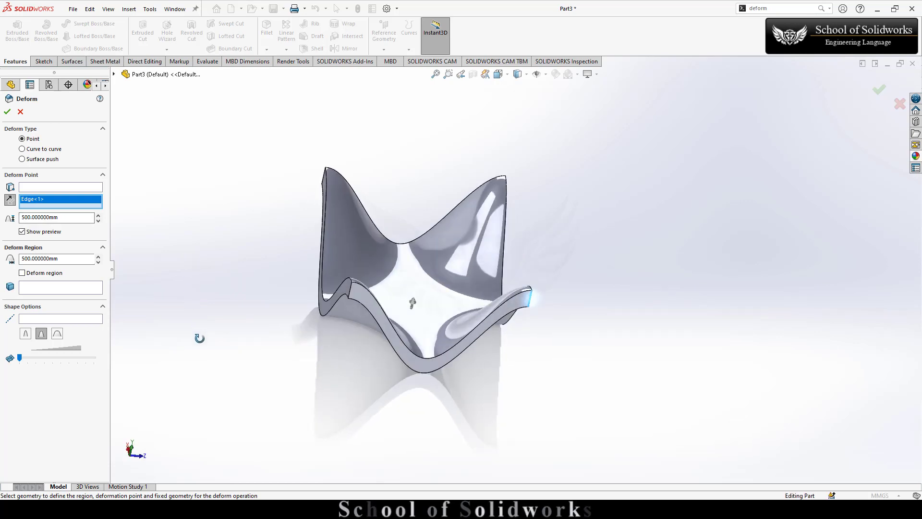
{"action": "scroll", "coordinate": [424, 316], "scroll_direction": "down", "scroll_amount": 7}
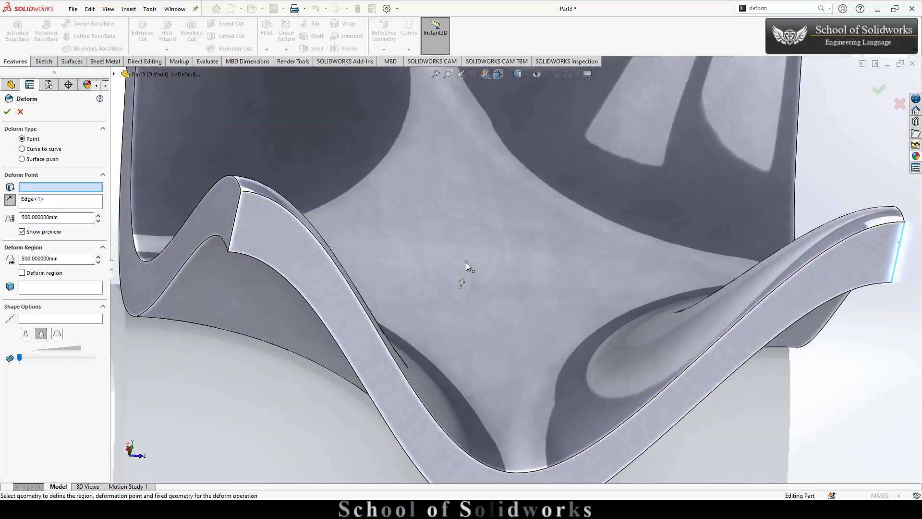
{"action": "left_click", "coordinate": [466, 262]}
{"action": "scroll", "coordinate": [466, 328], "scroll_direction": "up", "scroll_amount": 8}
{"action": "middle_click_drag", "start_coordinate": [565, 418], "coordinate": [477, 337]}
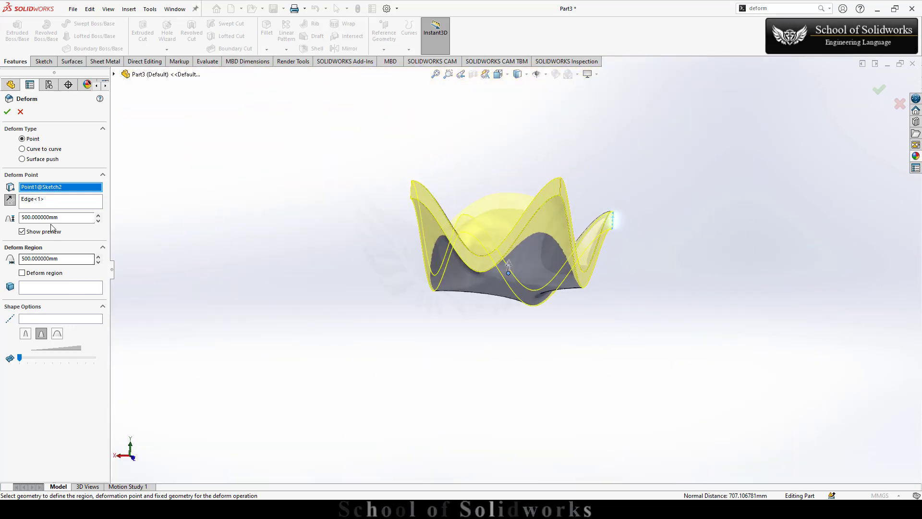
{"action": "left_click", "coordinate": [26, 335]}
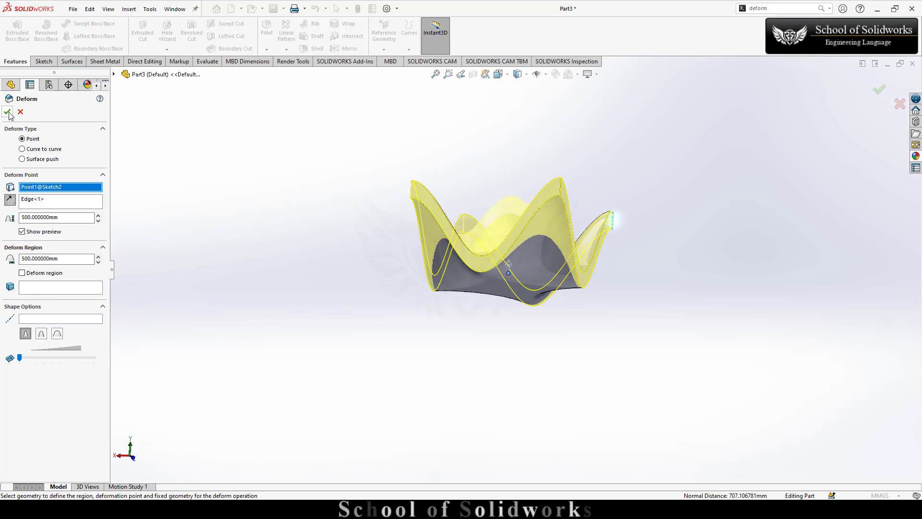
Fillet the four short corner edges of the deformed plate with a symmetric 50 mm radius
{"action": "middle_click_drag", "start_coordinate": [330, 196], "coordinate": [262, 212]}
{"action": "scroll", "coordinate": [395, 231], "scroll_direction": "down", "scroll_amount": 3}
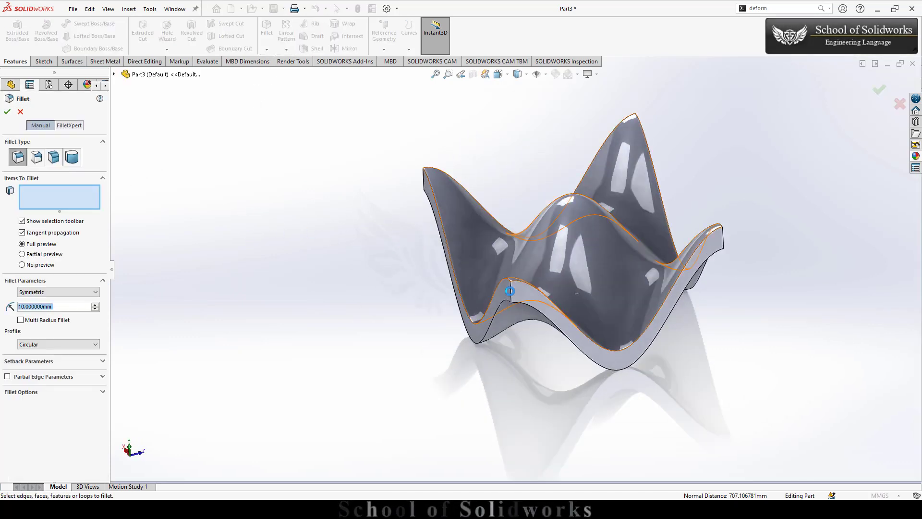
{"action": "left_click", "coordinate": [511, 290]}
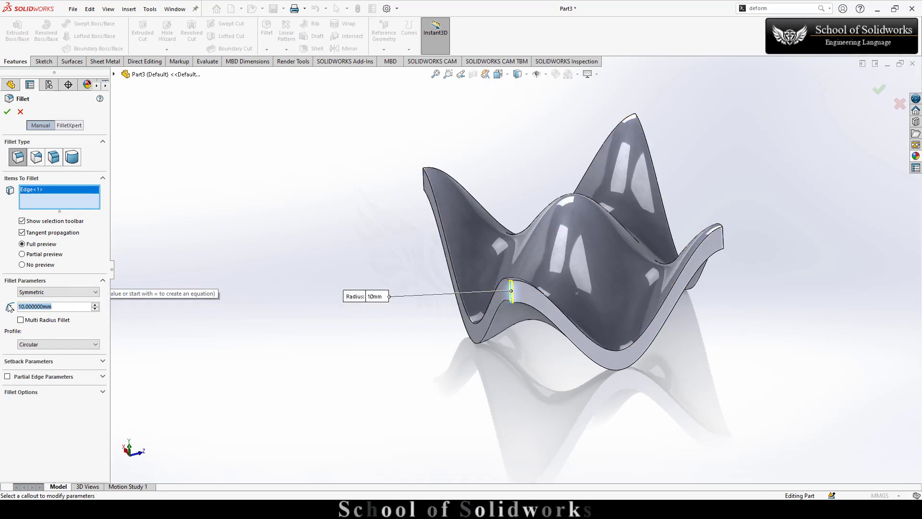
{"action": "type", "text": "50"}
{"action": "key", "text": "Return"}
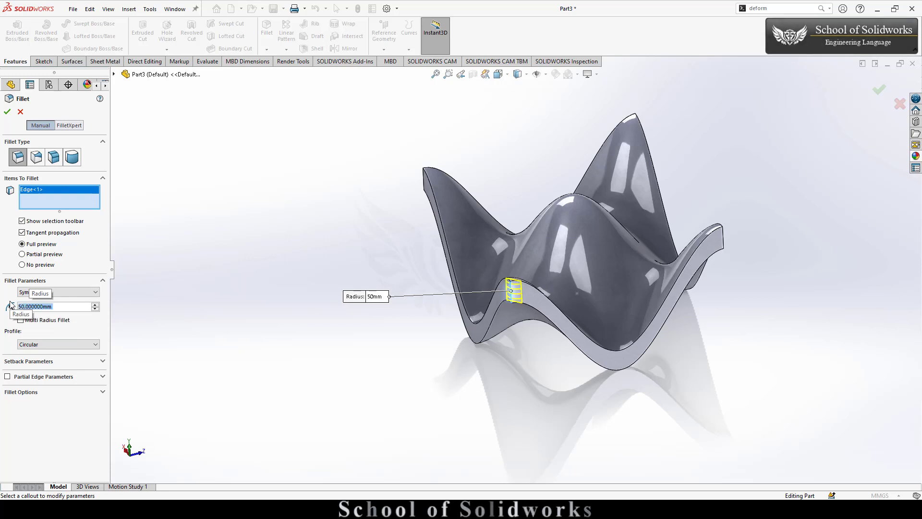
{"action": "left_click", "coordinate": [722, 242]}
{"action": "left_click", "coordinate": [753, 210]}
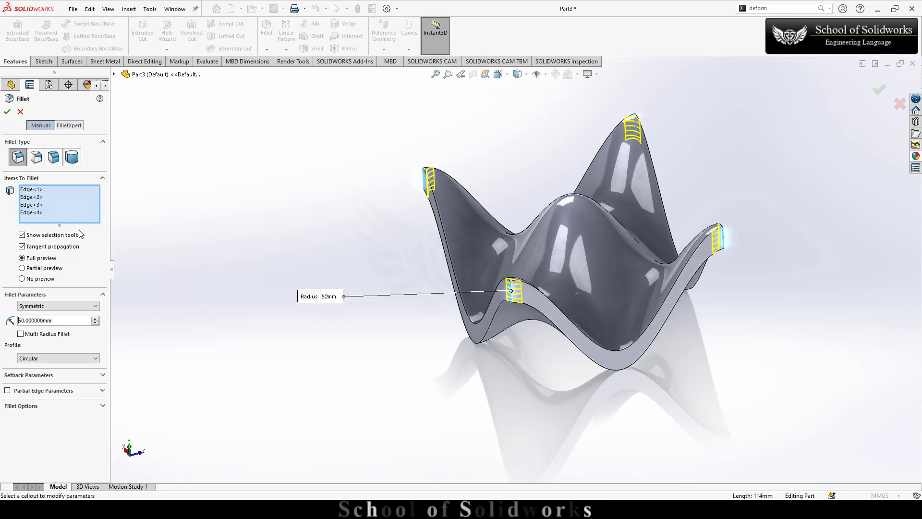
{"action": "left_click", "coordinate": [8, 115]}
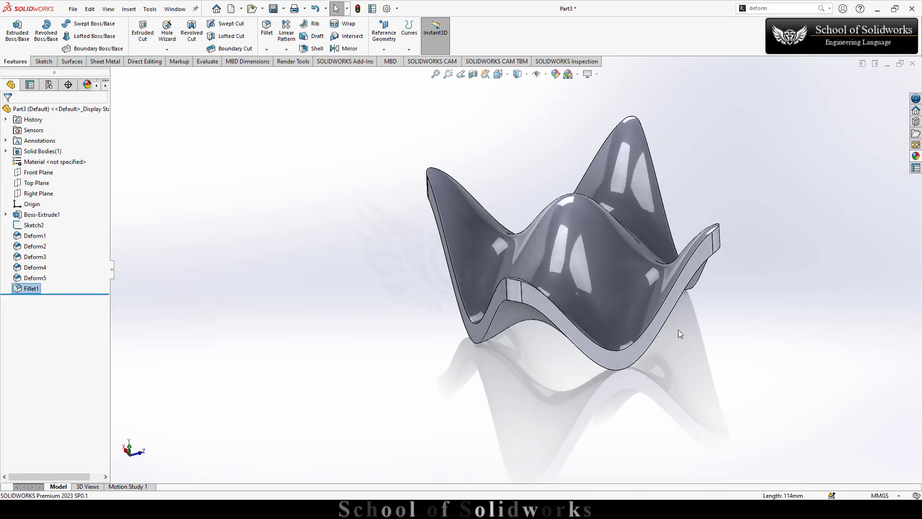
{"action": "scroll", "coordinate": [678, 329], "scroll_direction": "down", "scroll_amount": 3}
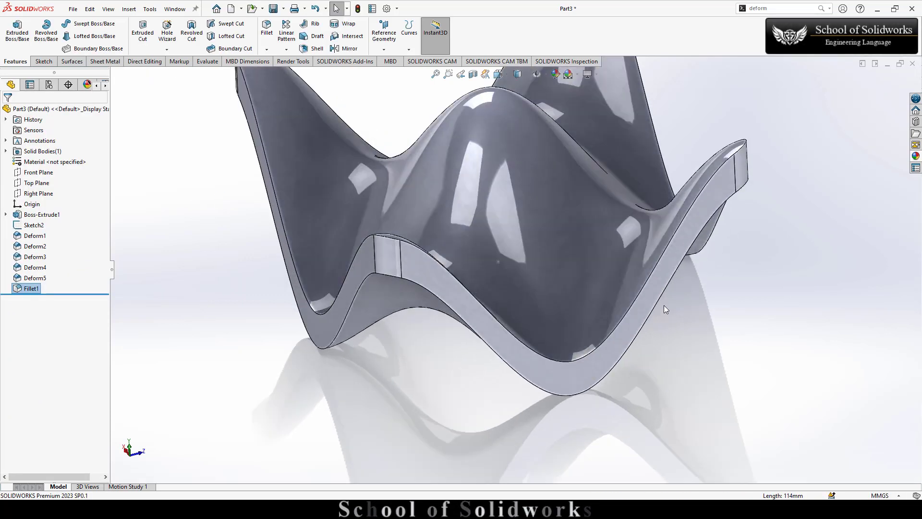
Fillet the lower perimeter edge of the deformed plate with a symmetric 50 mm radius, replacing the upper edge selection
{"action": "left_click", "coordinate": [648, 280]}
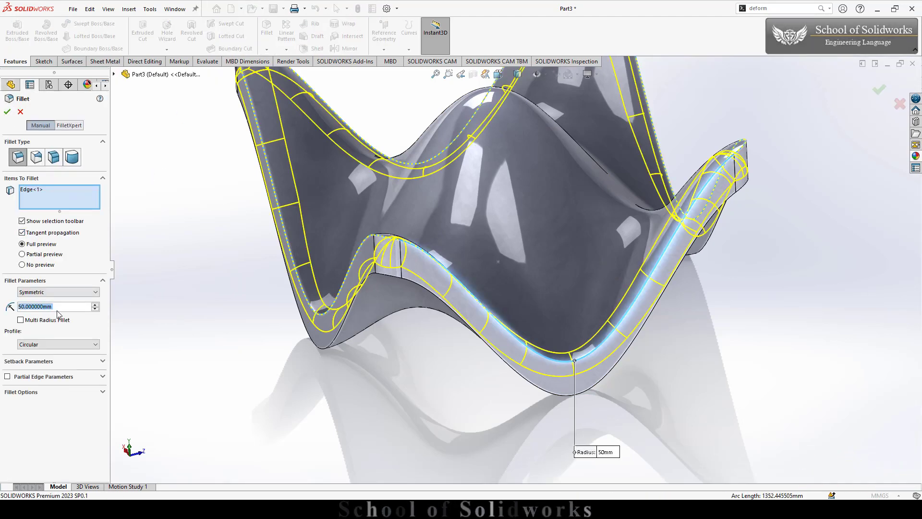
{"action": "right_click", "coordinate": [67, 195]}
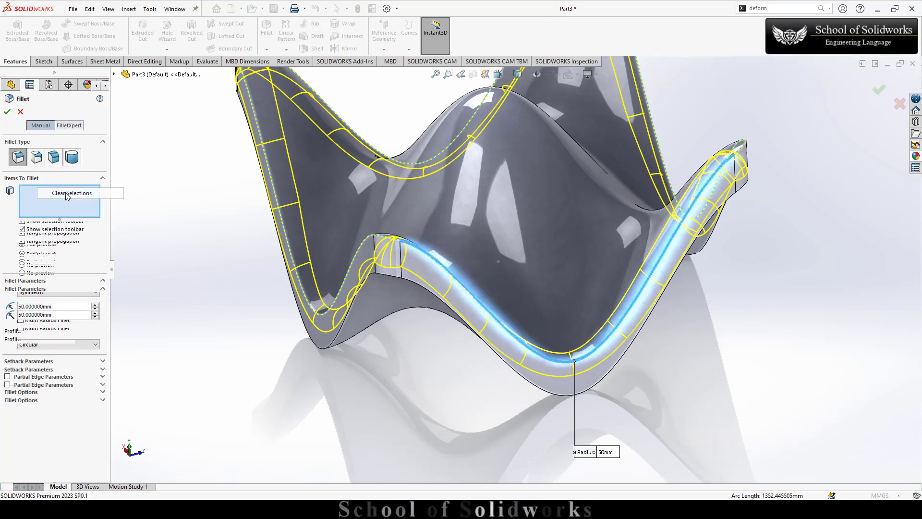
{"action": "left_click", "coordinate": [67, 192]}
{"action": "left_click", "coordinate": [578, 396]}
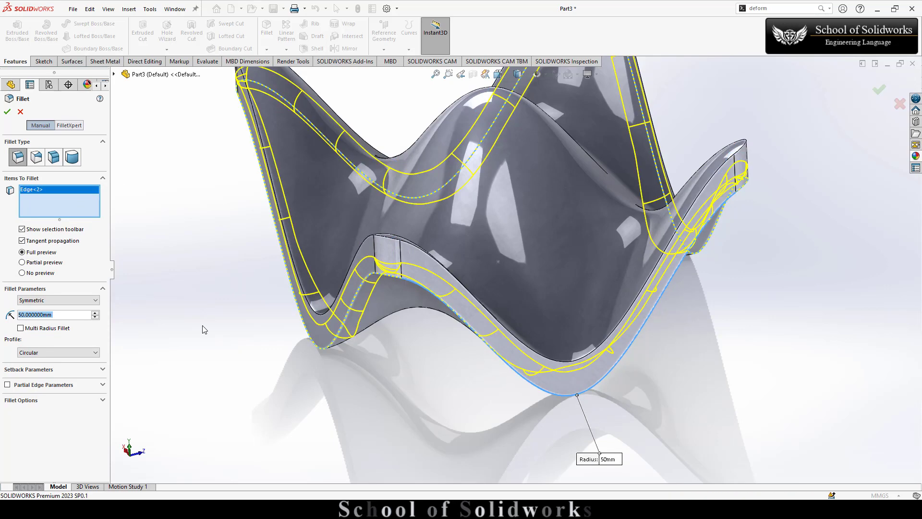
{"action": "left_click", "coordinate": [7, 111]}
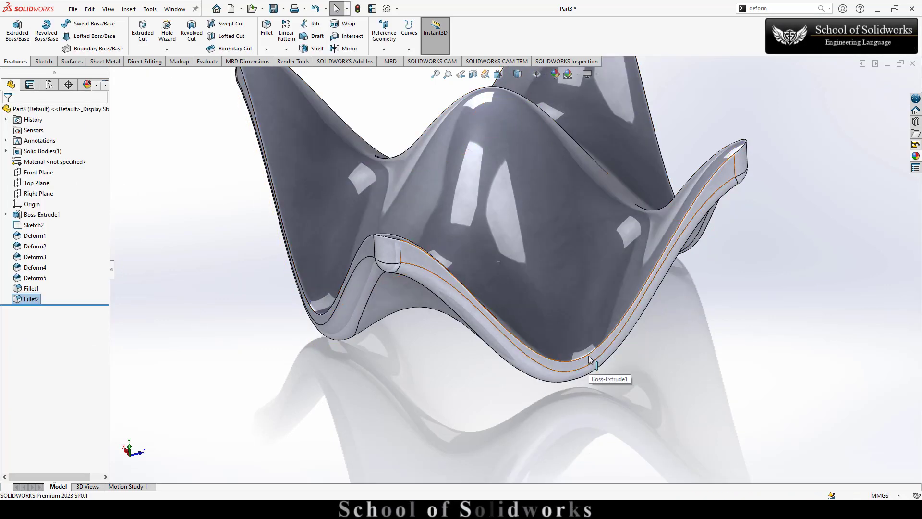
Fillet the upper perimeter edge of the deformed plate with a symmetric 20 mm radius
{"action": "left_click", "coordinate": [590, 360]}
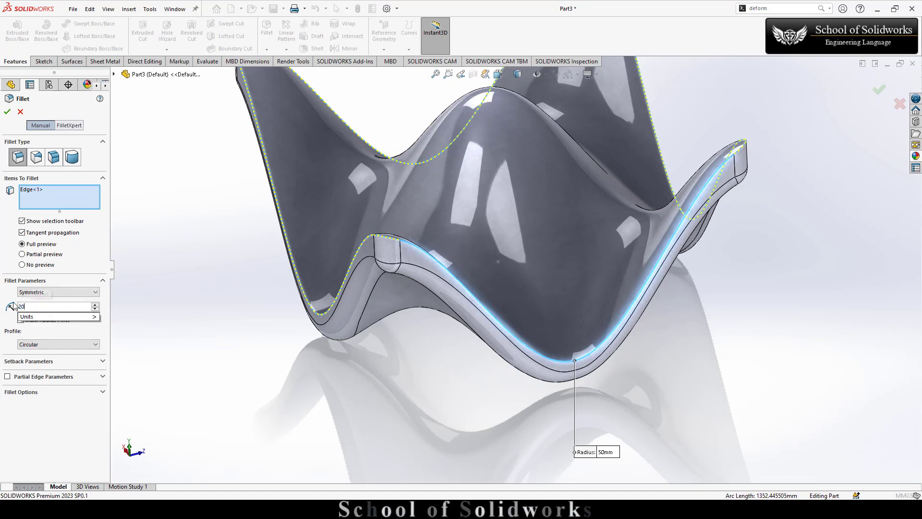
{"action": "key", "text": "Return"}
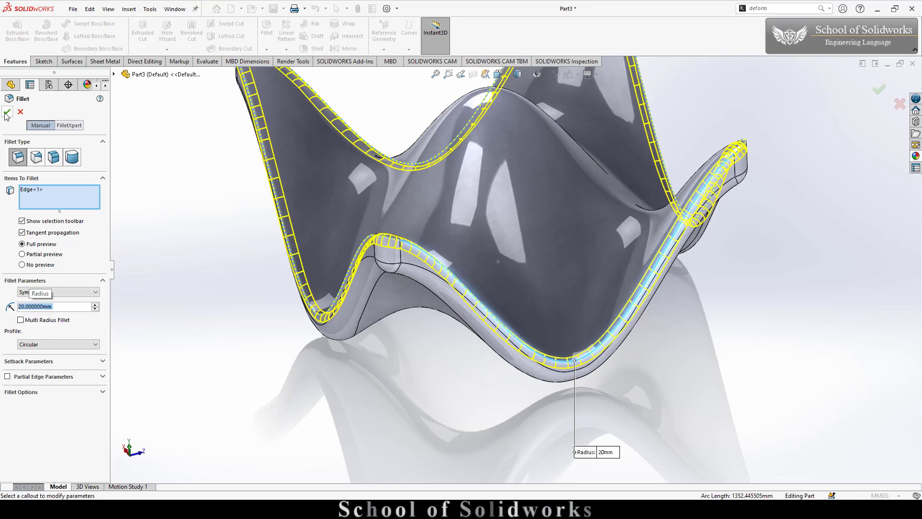
{"action": "key", "text": "Return"}
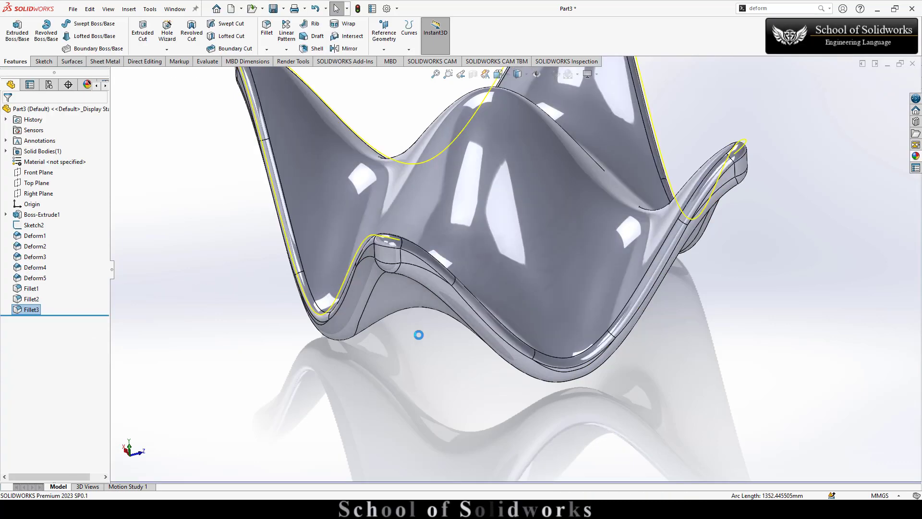
Start a new sketch on the Front Plane, viewed normal to it
{"action": "middle_click_drag", "start_coordinate": [753, 422], "coordinate": [774, 275]}
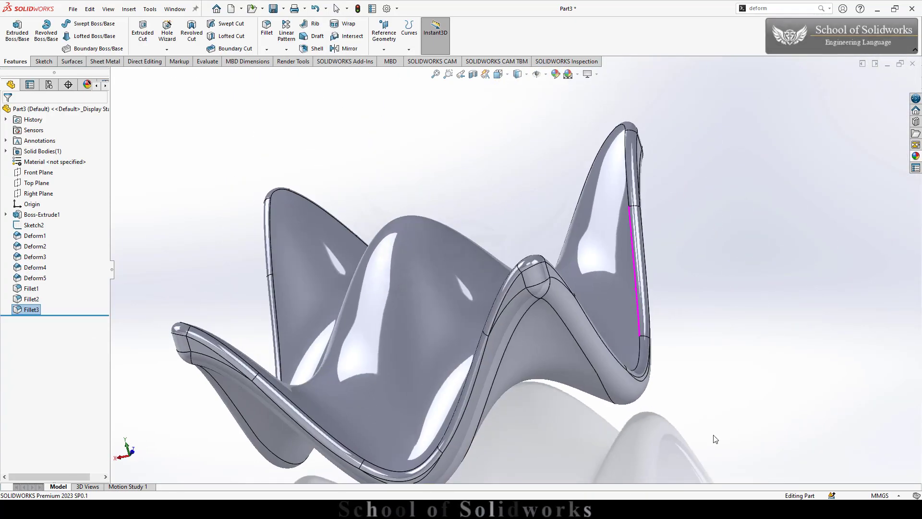
{"action": "middle_click_drag", "start_coordinate": [712, 436], "coordinate": [654, 355]}
{"action": "middle_click_drag", "start_coordinate": [748, 307], "coordinate": [373, 237]}
{"action": "right_click", "coordinate": [51, 173]}
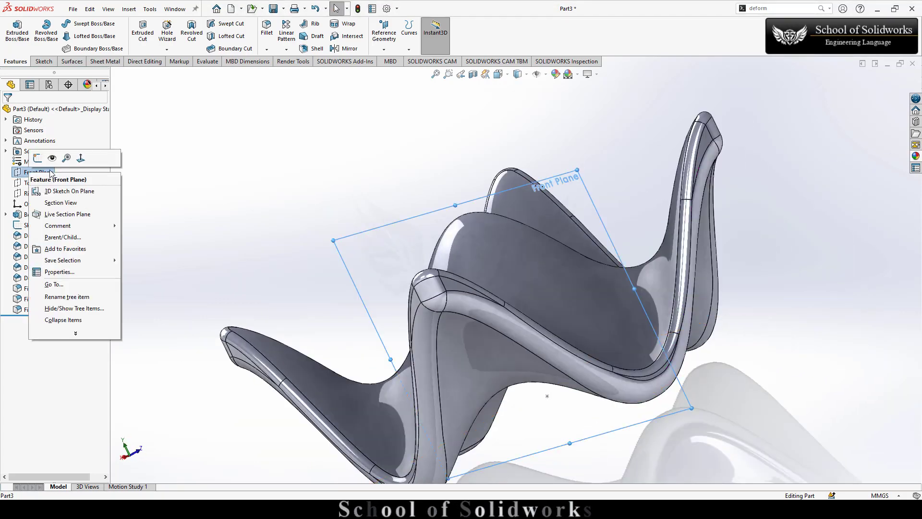
{"action": "left_click", "coordinate": [83, 160]}
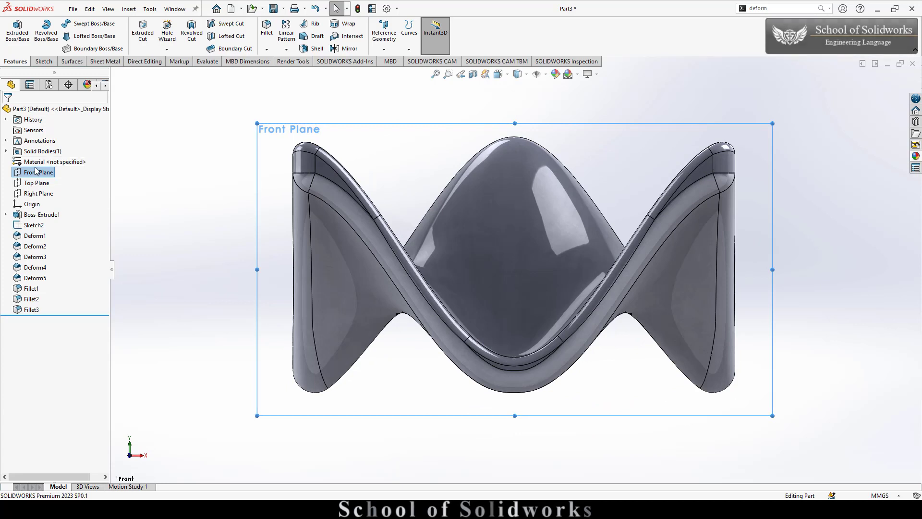
{"action": "right_click", "coordinate": [32, 174]}
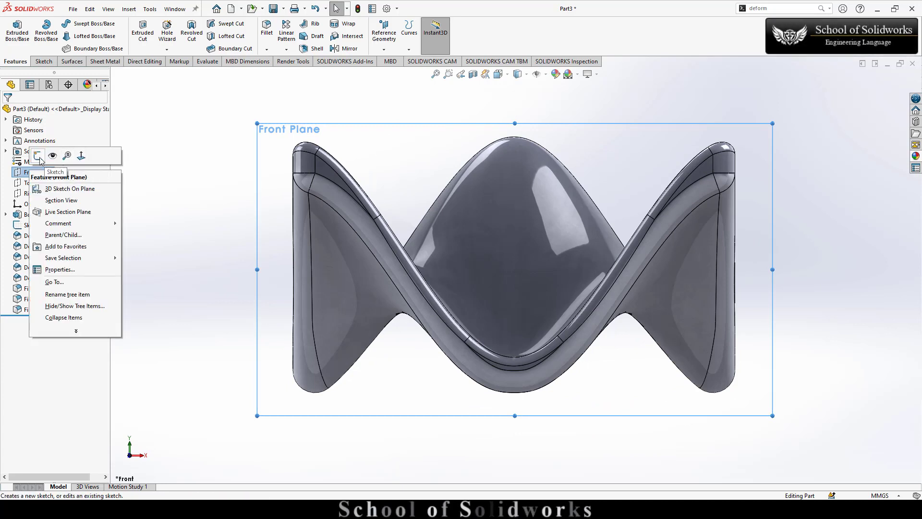
{"action": "left_click", "coordinate": [37, 156]}
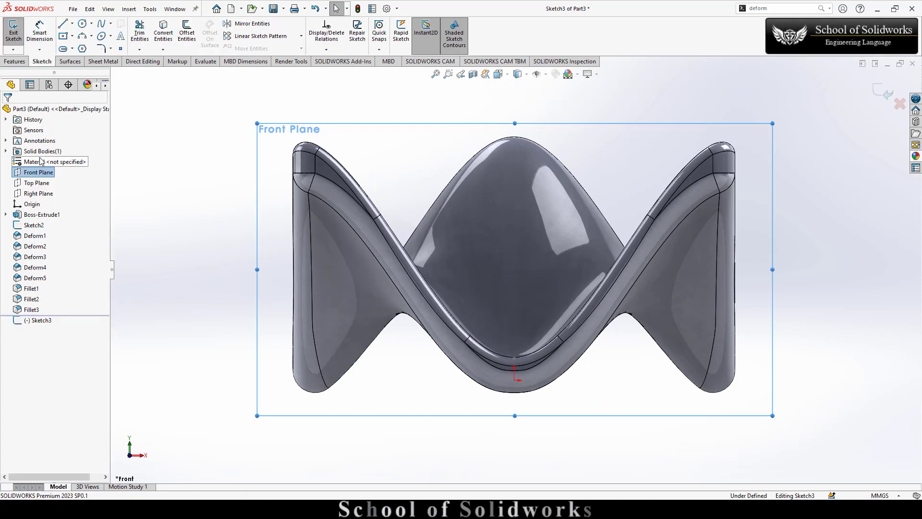
Draw a vertical centerline about 578 mm long from the origin up past the central peak
{"action": "left_click", "coordinate": [73, 23]}
{"action": "left_click", "coordinate": [84, 45]}
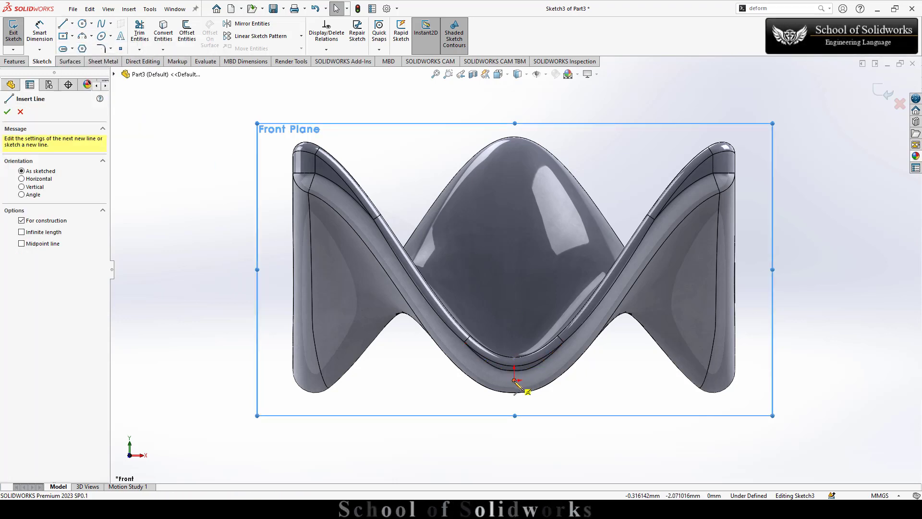
{"action": "left_click", "coordinate": [514, 380]}
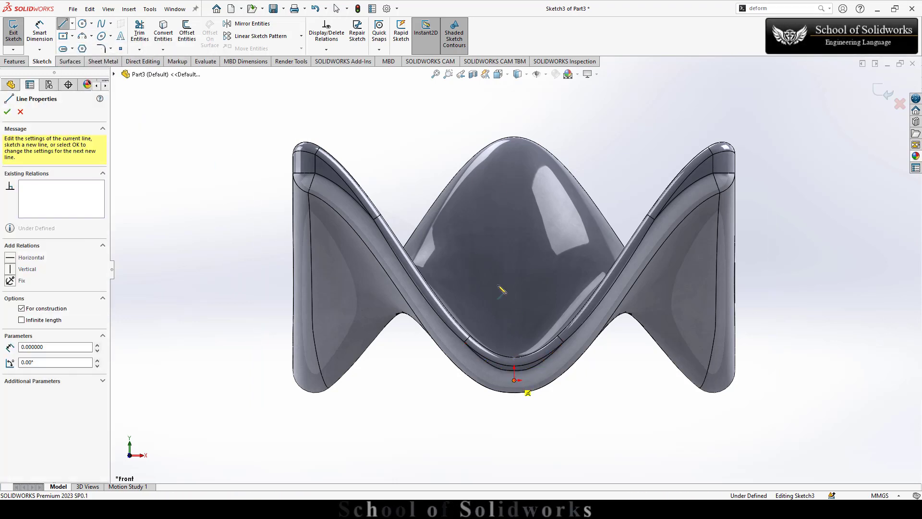
{"action": "left_click", "coordinate": [515, 125]}
{"action": "right_click", "coordinate": [545, 79]}
{"action": "left_click", "coordinate": [557, 121]}
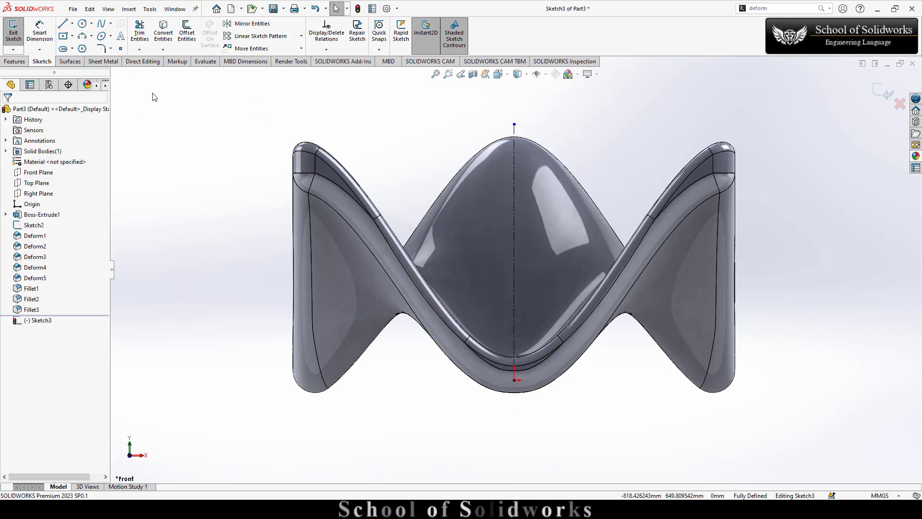
Sketch a closed rectangle about 932 by 45 mm above the part, starting with a horizontal midpoint line centred on the centerline's upper end
{"action": "left_click", "coordinate": [72, 36]}
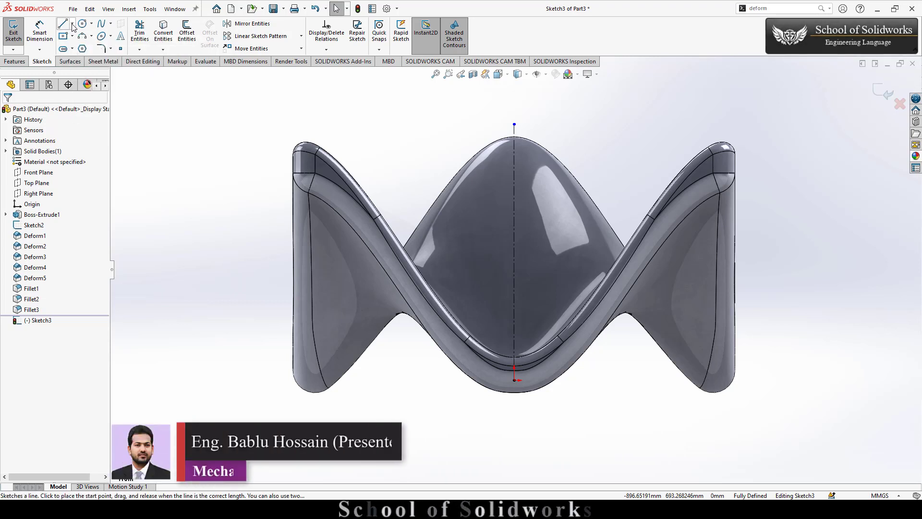
{"action": "left_click", "coordinate": [71, 23]}
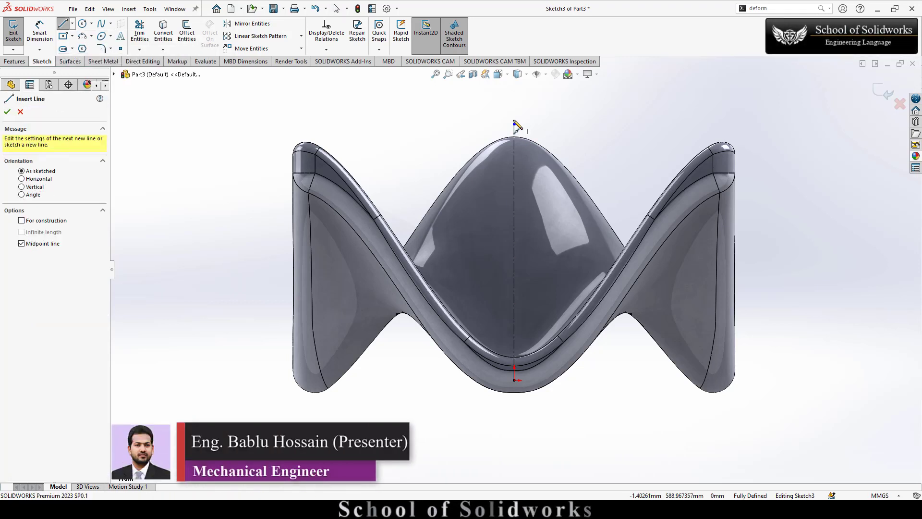
{"action": "left_click", "coordinate": [514, 124]}
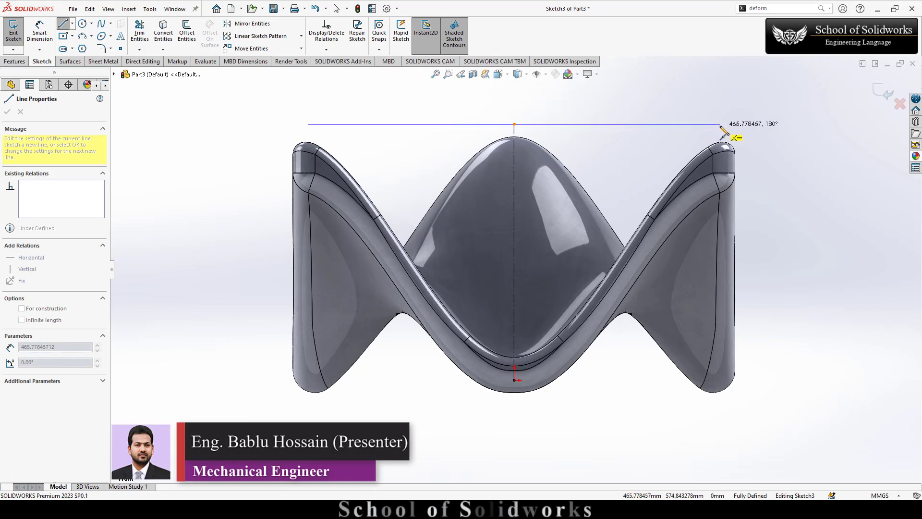
{"action": "left_click", "coordinate": [720, 125]}
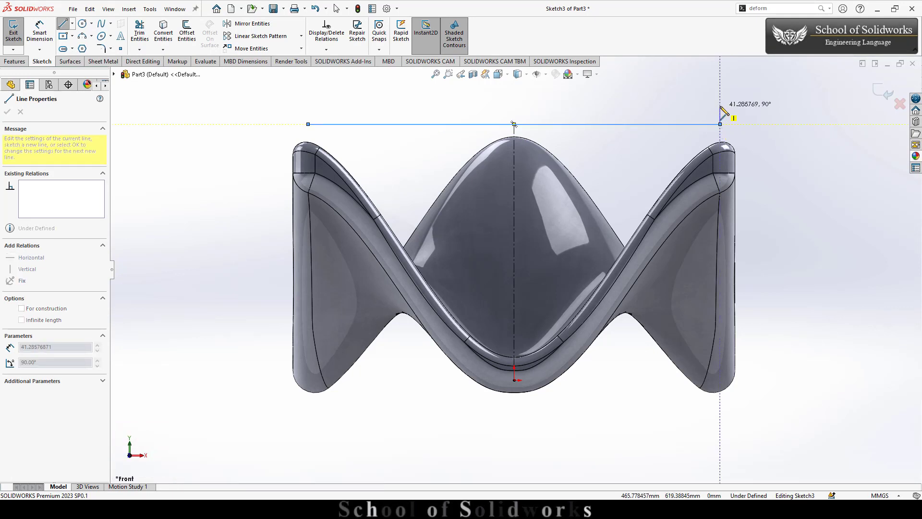
{"action": "left_click", "coordinate": [720, 104]}
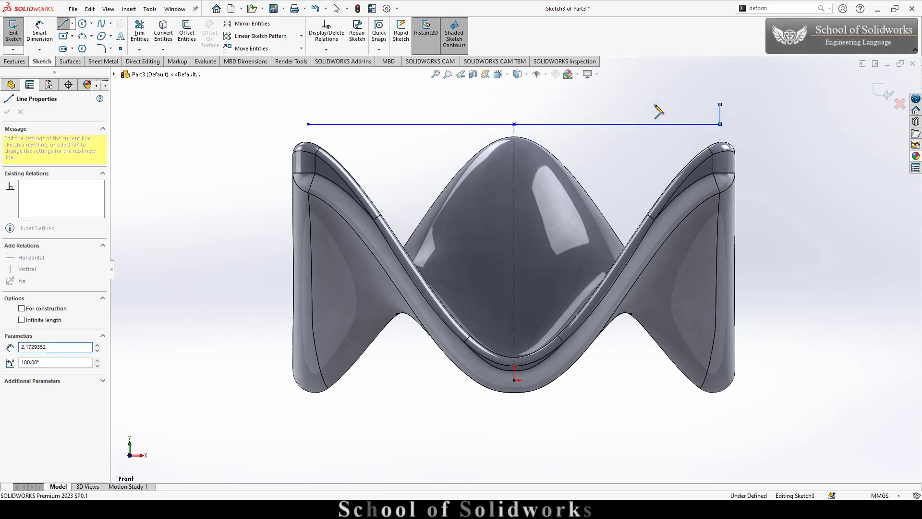
{"action": "left_click", "coordinate": [308, 104]}
{"action": "left_click", "coordinate": [308, 124]}
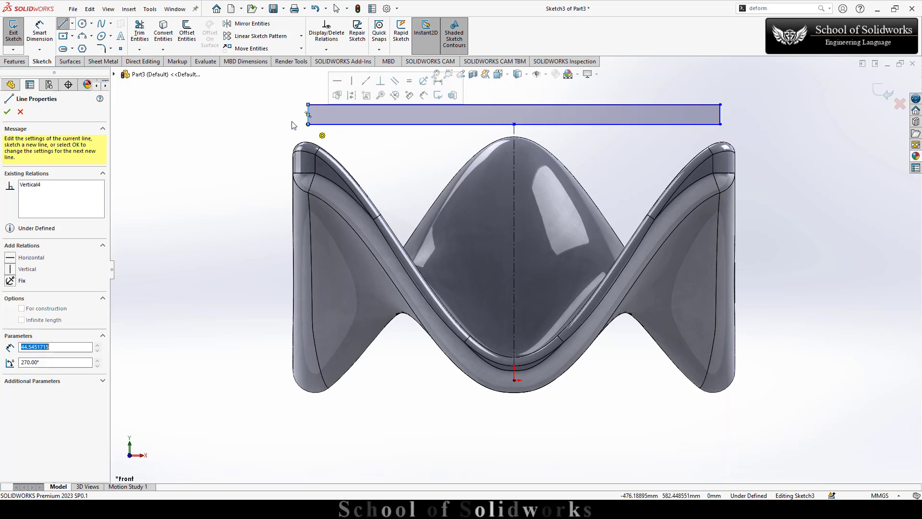
{"action": "right_click", "coordinate": [213, 106]}
{"action": "left_click", "coordinate": [252, 116]}
Dimension the rectangle's lower horizontal line at 1500 mm
{"action": "left_click", "coordinate": [40, 31]}
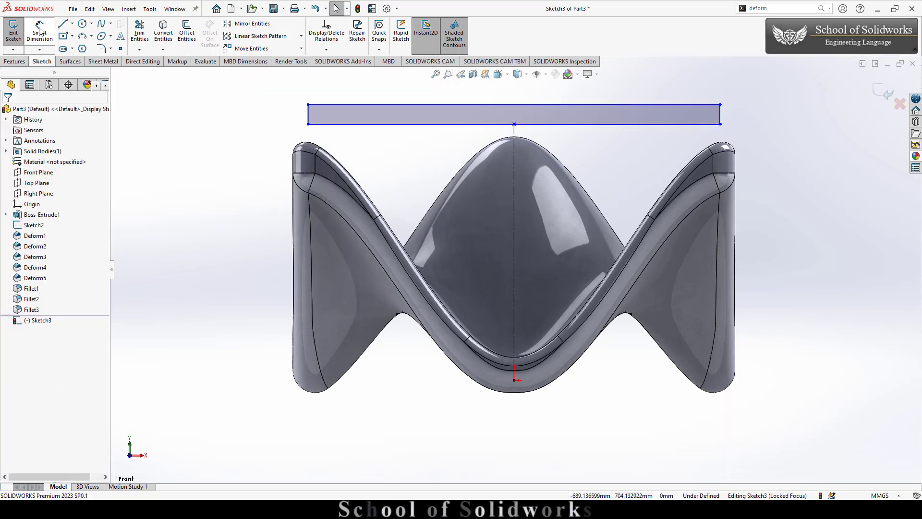
{"action": "left_click", "coordinate": [479, 126]}
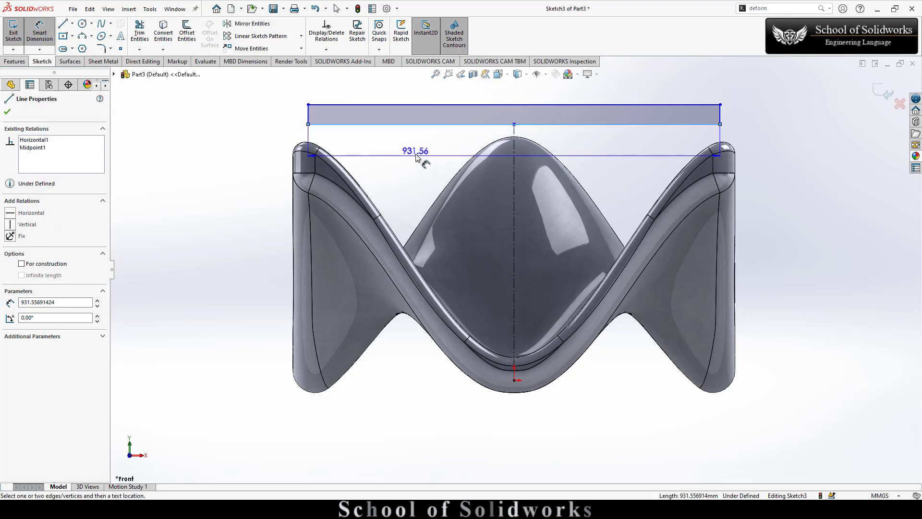
{"action": "left_click", "coordinate": [424, 151]}
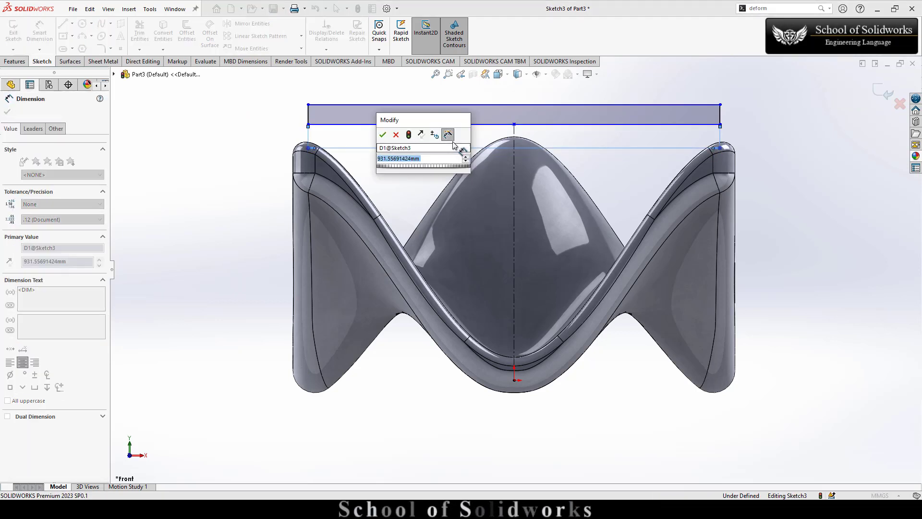
{"action": "type", "text": "1500"}
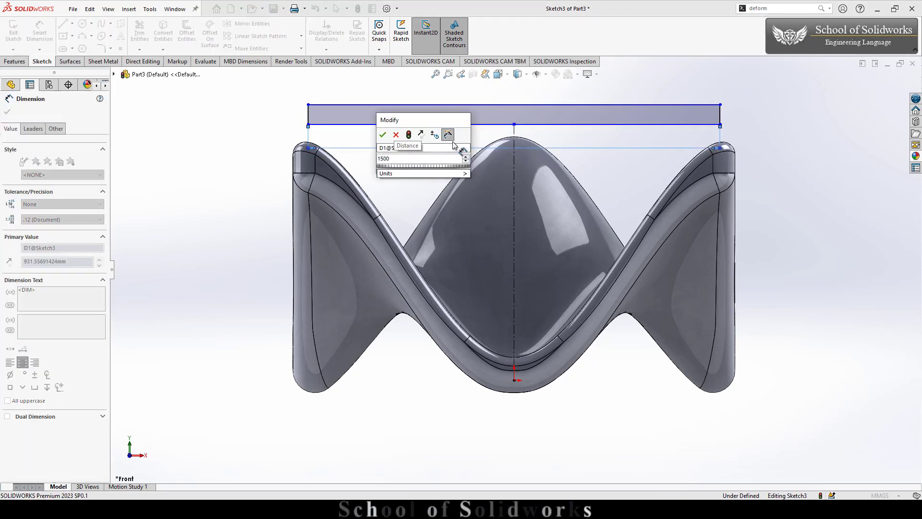
{"action": "key", "text": "Return"}
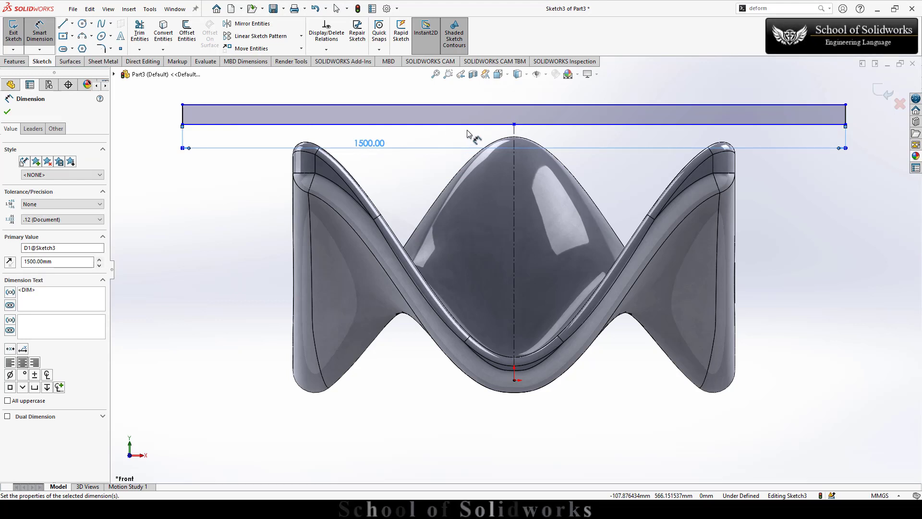
Dimension the vertical centerline's length at 500 mm
{"action": "left_click", "coordinate": [514, 192]}
{"action": "left_click", "coordinate": [782, 215]}
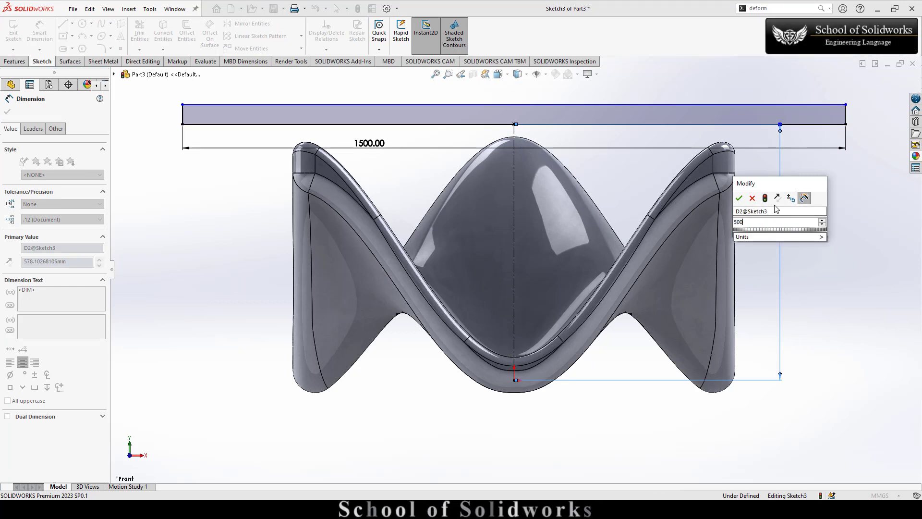
{"action": "type", "text": "500"}
{"action": "key", "text": "Return"}
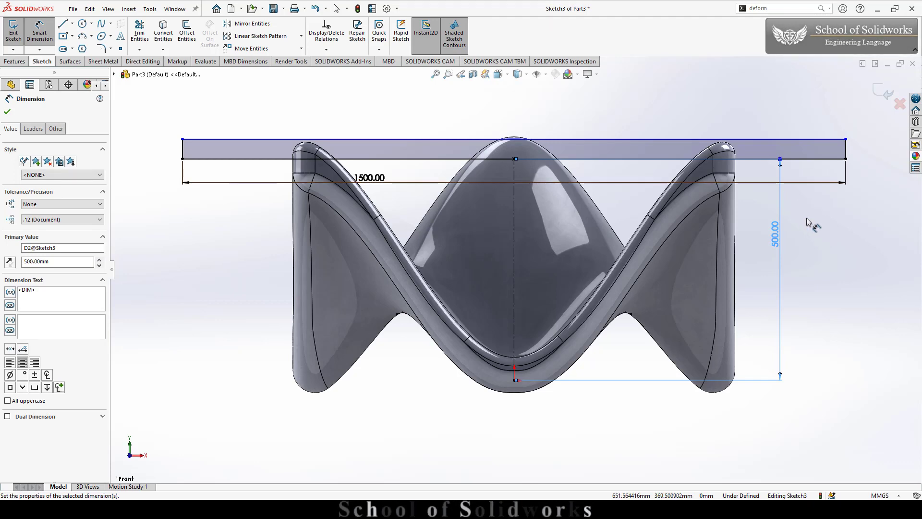
Dimension the rectangle's short side at 50 mm and exit the sketch
{"action": "scroll", "coordinate": [828, 224], "scroll_direction": "down", "scroll_amount": 1}
{"action": "mouse_move", "coordinate": [837, 226]}
{"action": "middle_mouse_down"}
{"action": "mouse_move", "coordinate": [813, 258]}
{"action": "mouse_move", "coordinate": [815, 287]}
{"action": "mouse_move", "coordinate": [766, 360]}
{"action": "mouse_move", "coordinate": [714, 385]}
{"action": "mouse_move", "coordinate": [706, 370]}
{"action": "mouse_move", "coordinate": [797, 246]}
{"action": "middle_mouse_up"}
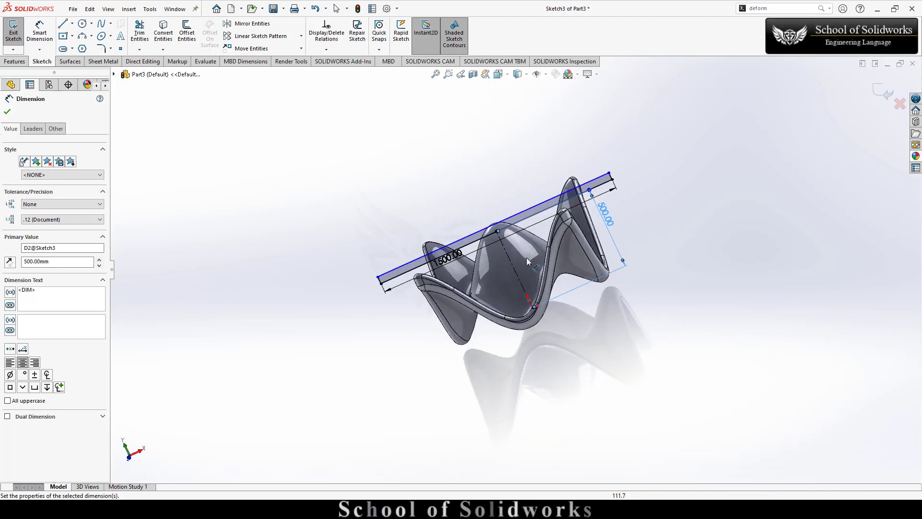
{"action": "scroll", "coordinate": [508, 257], "scroll_direction": "down", "scroll_amount": 5}
{"action": "scroll", "coordinate": [504, 252], "scroll_direction": "up", "scroll_amount": 3}
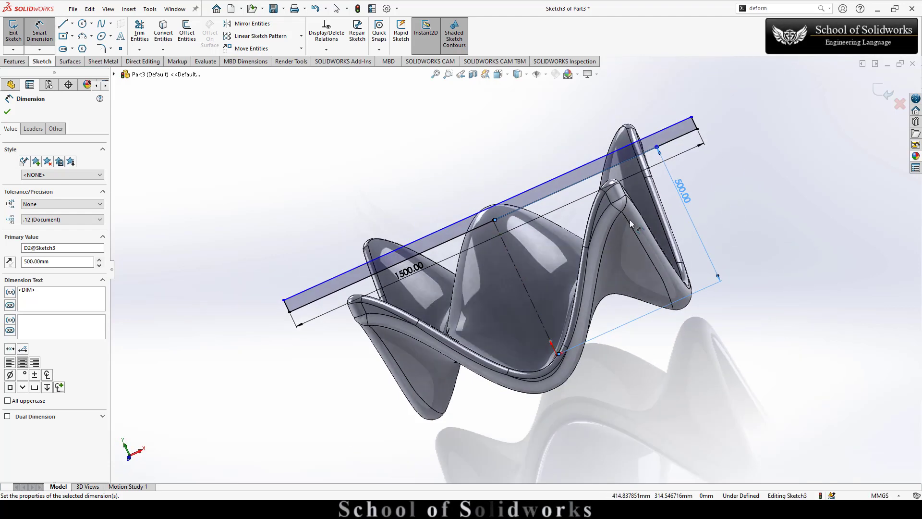
{"action": "key", "text": "Escape"}
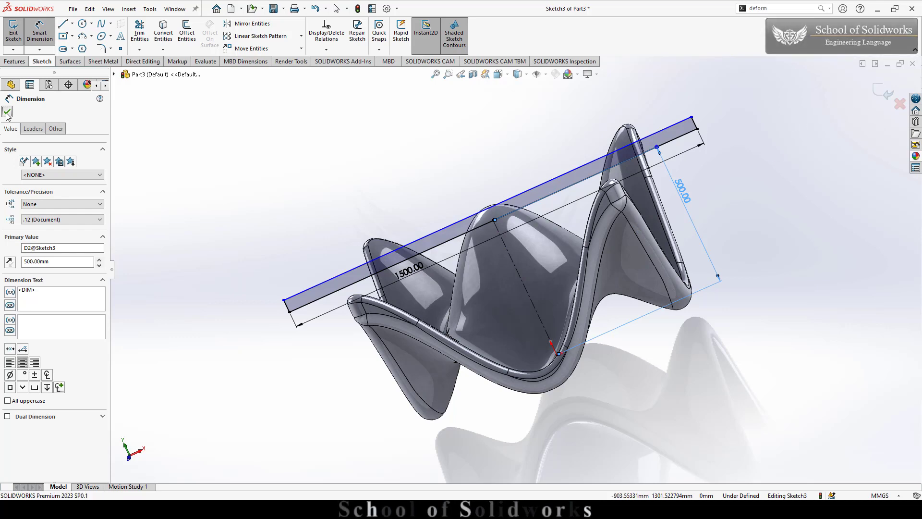
{"action": "scroll", "coordinate": [703, 137], "scroll_direction": "down", "scroll_amount": 3}
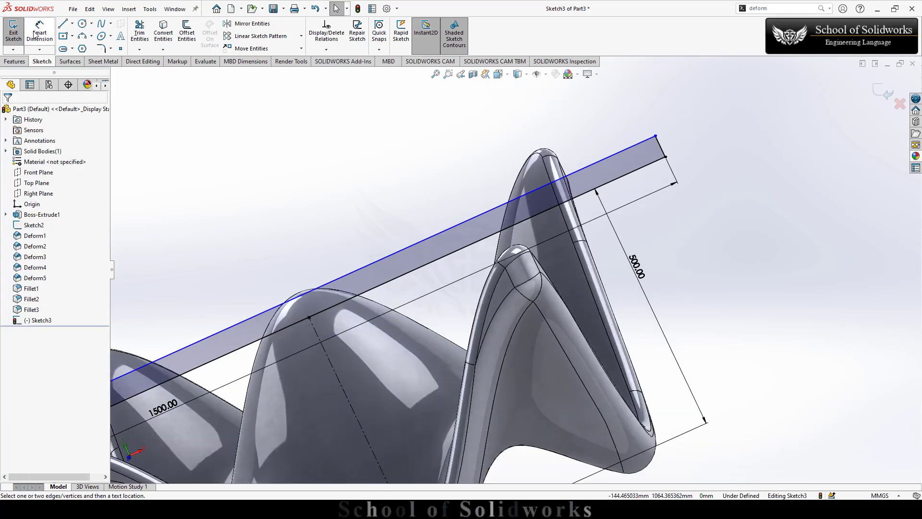
{"action": "left_click", "coordinate": [662, 145]}
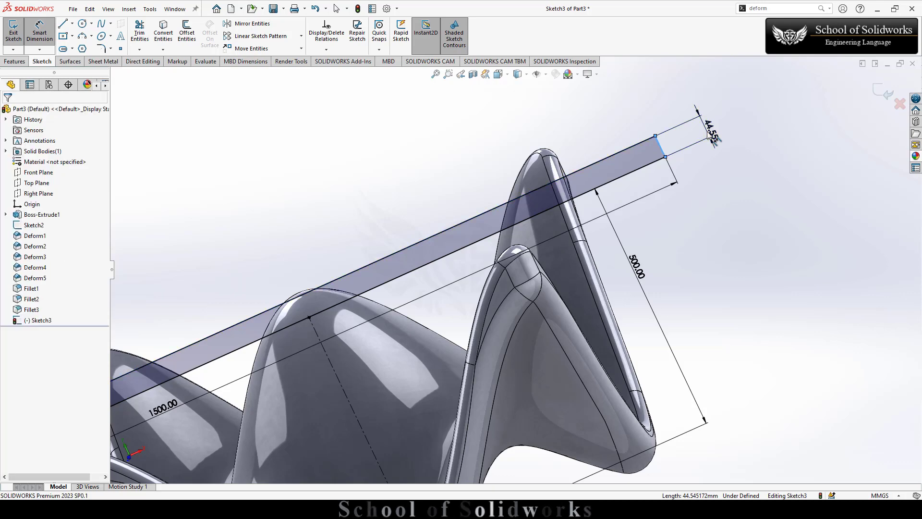
{"action": "left_click", "coordinate": [698, 129]}
{"action": "type", "text": "50"}
{"action": "key", "text": "Return"}
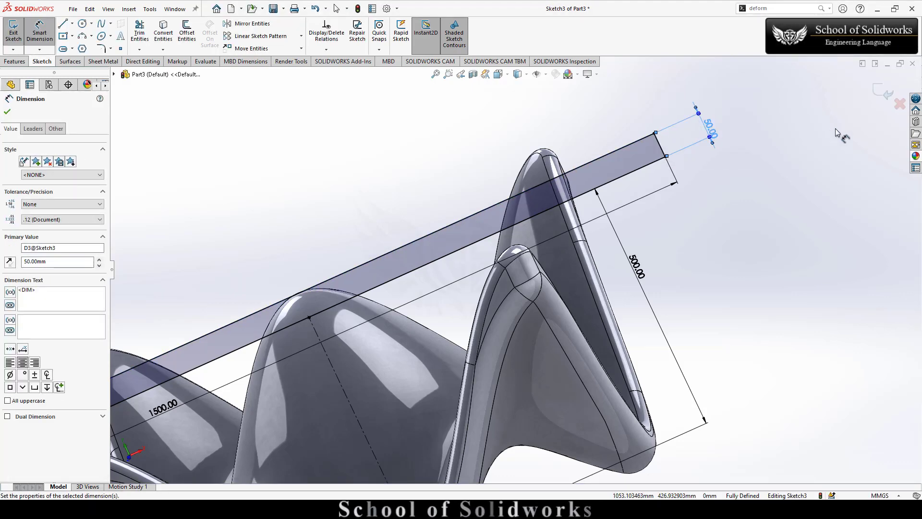
{"action": "left_click", "coordinate": [878, 95]}
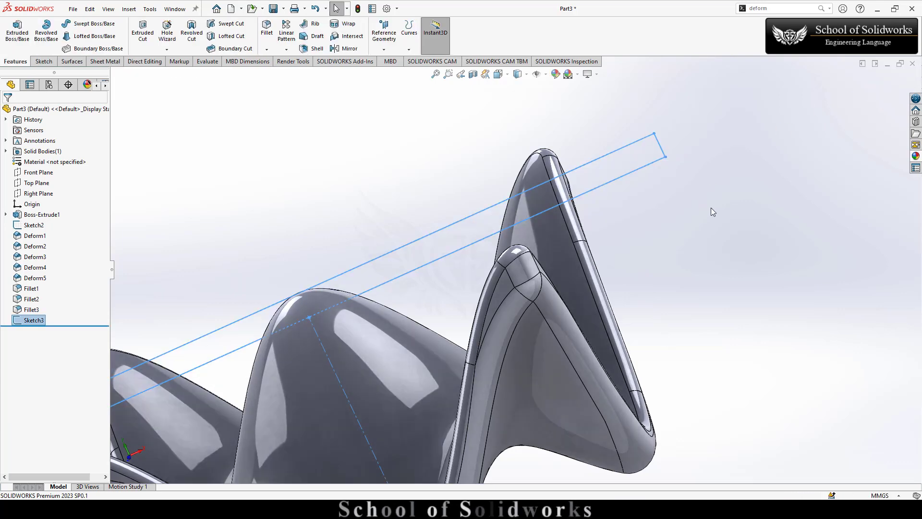
Extrude the rectangle sketch 1200 mm from the mid plane as a separate tabletop body, with Merge result turned off
{"action": "middle_click_drag", "start_coordinate": [754, 171], "coordinate": [734, 279]}
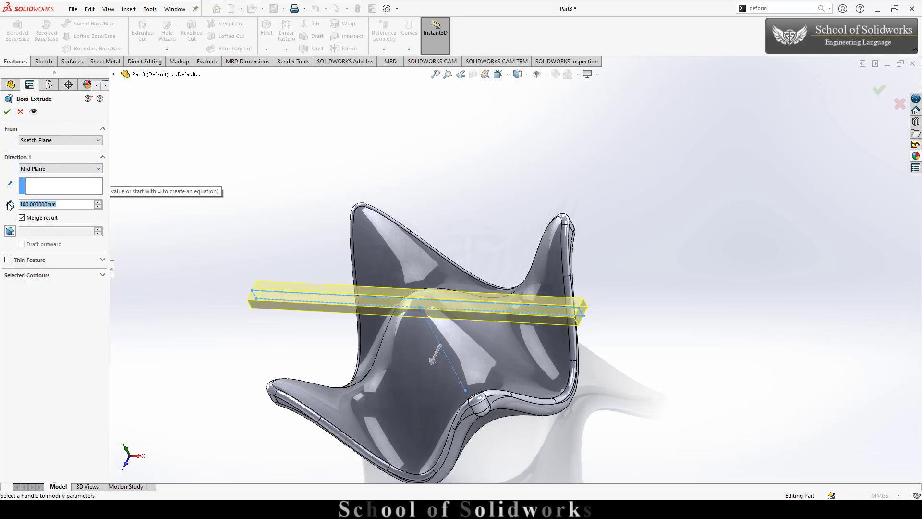
{"action": "type", "text": "1200"}
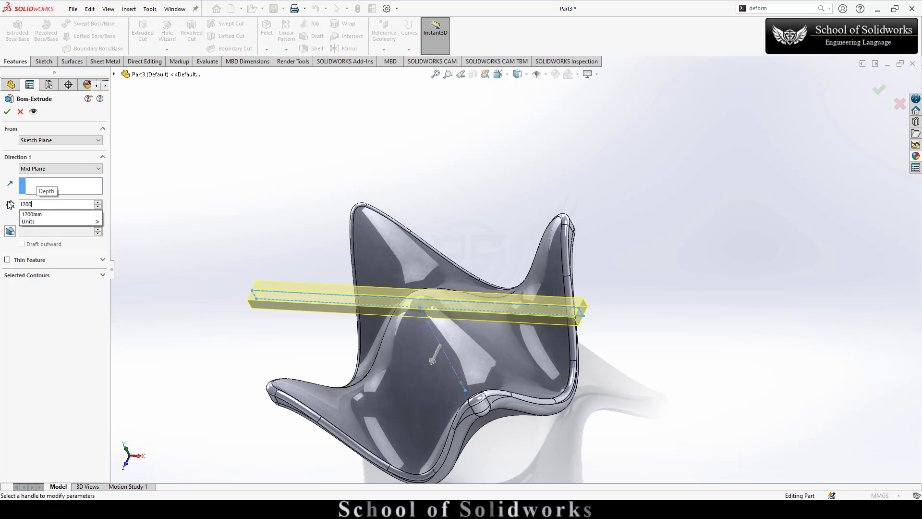
{"action": "left_click", "coordinate": [21, 217]}
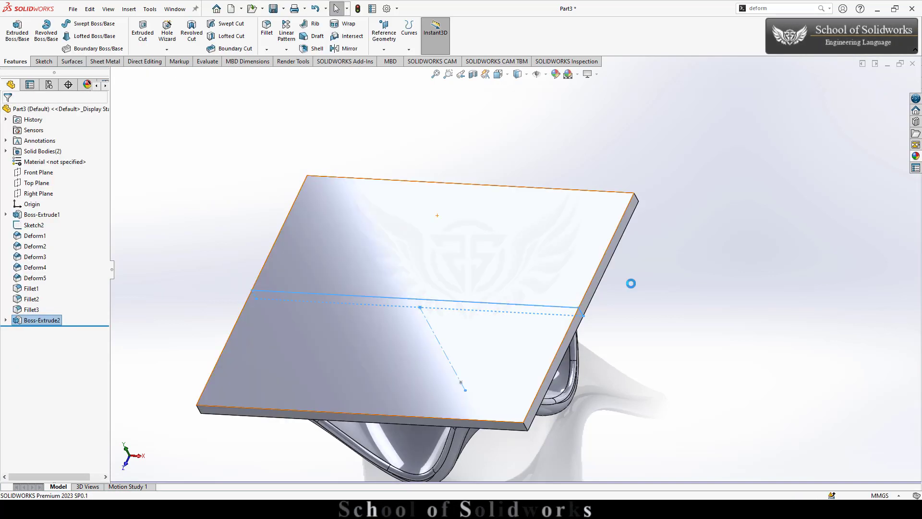
{"action": "middle_click_drag", "start_coordinate": [730, 373], "coordinate": [595, 348]}
{"action": "left_click", "coordinate": [610, 334]}
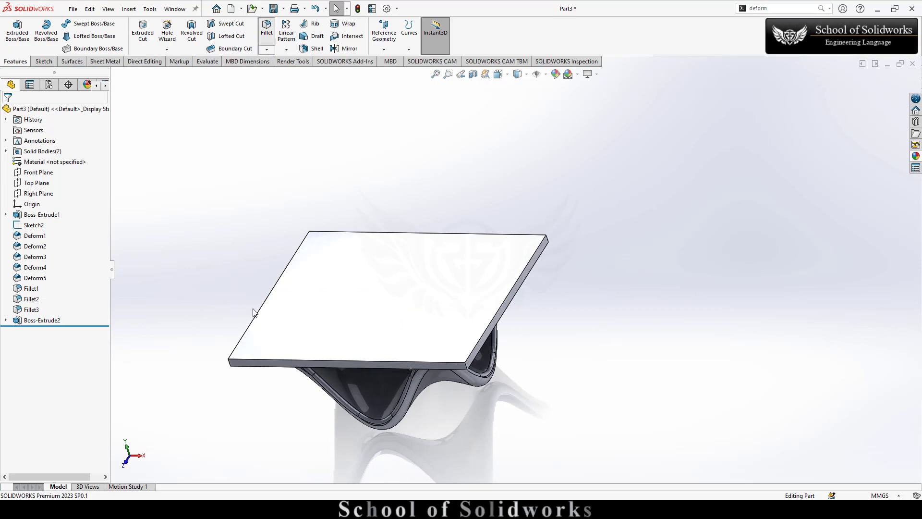
Round the tabletop's four vertical corner edges with one large symmetric fillet, raising the radius well above 20 mm
{"action": "left_click", "coordinate": [467, 367]}
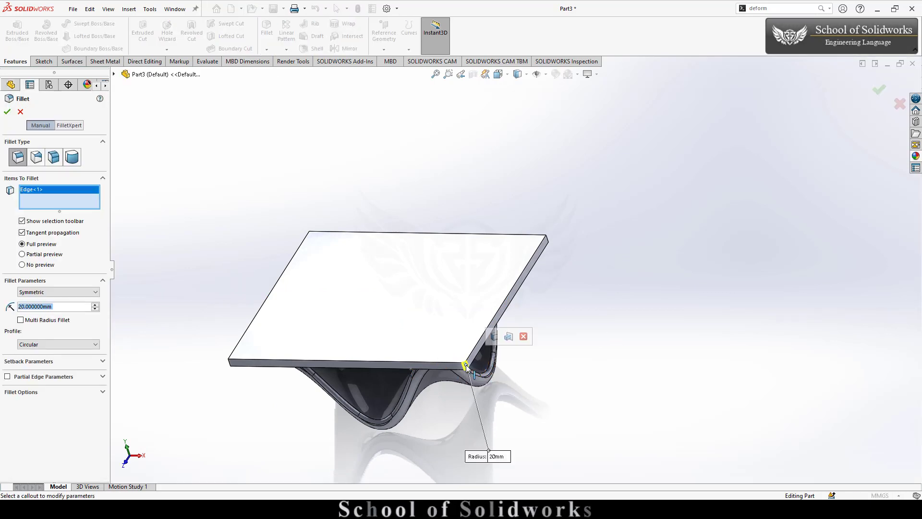
{"action": "left_click", "coordinate": [494, 337]}
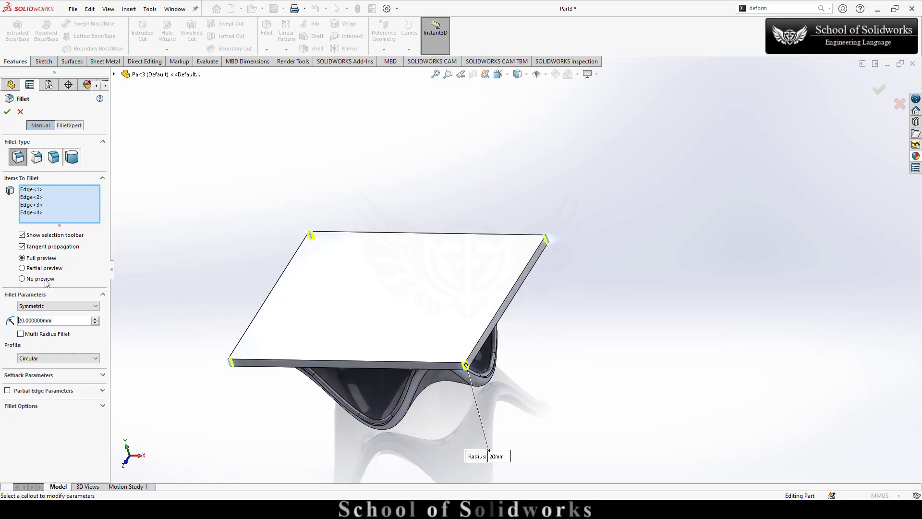
{"action": "left_click", "coordinate": [95, 320]}
{"action": "left_click", "coordinate": [95, 319]}
{"action": "left_click", "coordinate": [95, 319]}
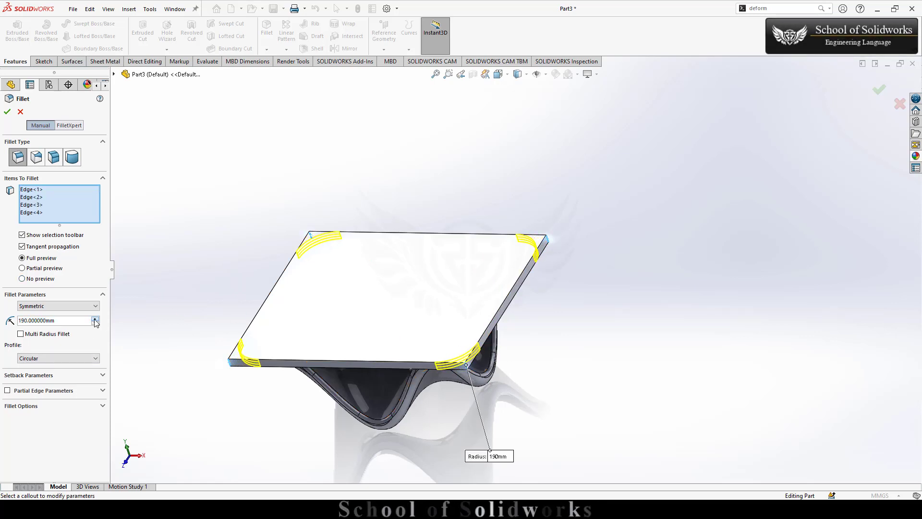
{"action": "left_click", "coordinate": [96, 320]}
{"action": "left_click", "coordinate": [95, 319]}
{"action": "left_click", "coordinate": [95, 320]}
{"action": "left_click", "coordinate": [95, 319]}
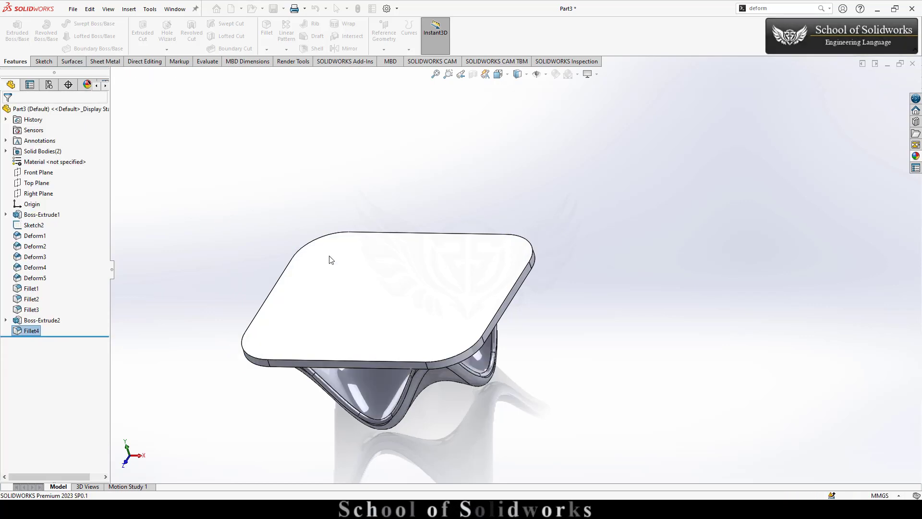
Apply the neon stripe pattern appearance from the Miscellaneous patterns to the wavy base body
{"action": "scroll", "coordinate": [525, 432], "scroll_direction": "down", "scroll_amount": 1}
{"action": "scroll", "coordinate": [459, 434], "scroll_direction": "up", "scroll_amount": 2}
{"action": "middle_click_drag", "start_coordinate": [460, 434], "coordinate": [534, 386]}
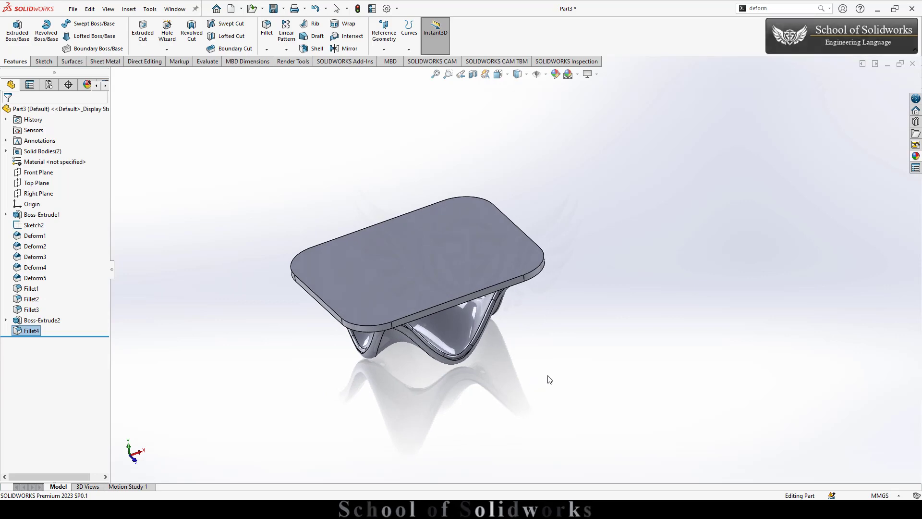
{"action": "scroll", "coordinate": [413, 291], "scroll_direction": "down", "scroll_amount": 3}
{"action": "middle_click_drag", "start_coordinate": [677, 394], "coordinate": [678, 334]}
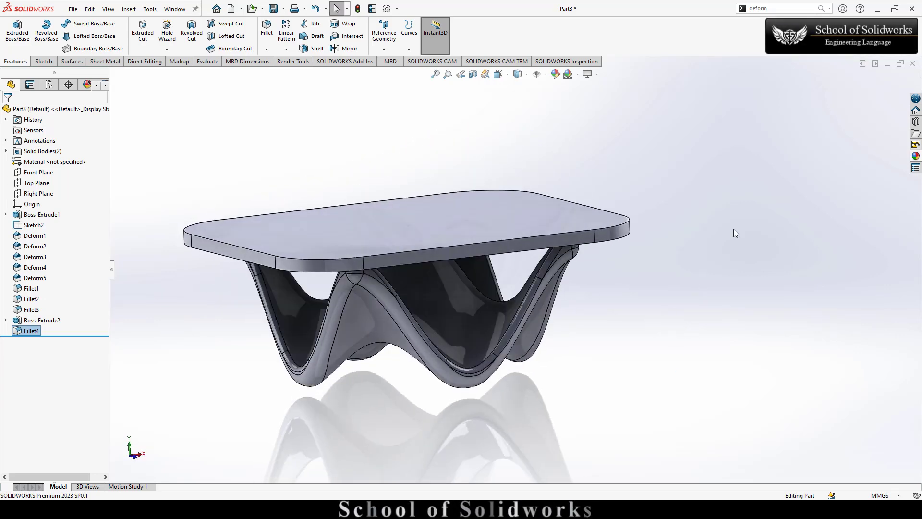
{"action": "left_click", "coordinate": [719, 184]}
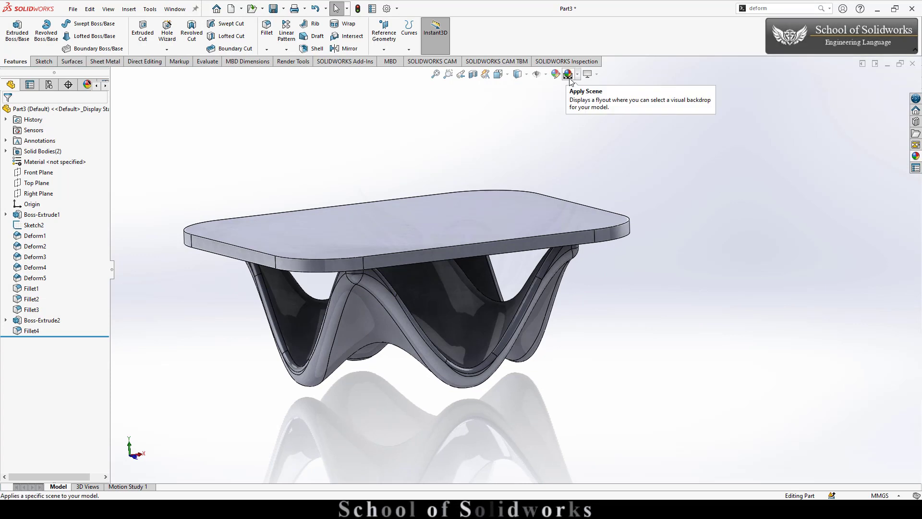
{"action": "left_click", "coordinate": [915, 155]}
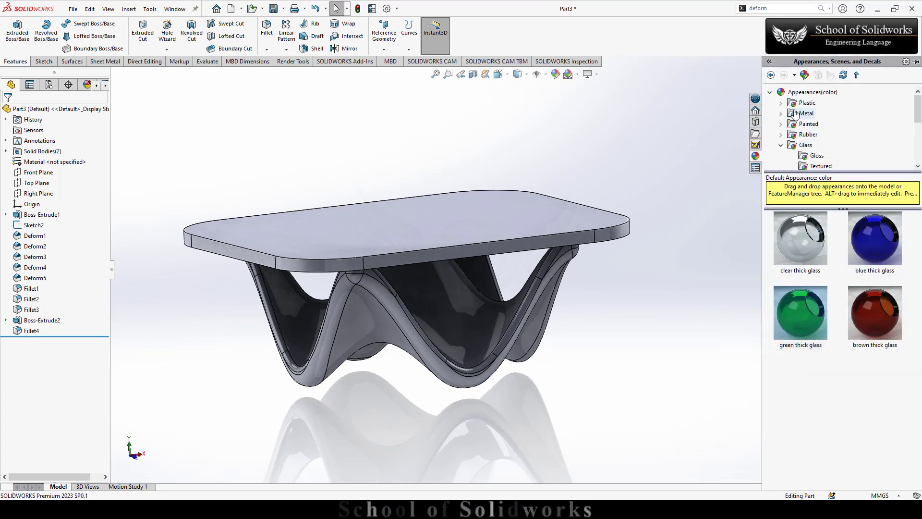
{"action": "left_click", "coordinate": [790, 144]}
{"action": "scroll", "coordinate": [794, 140], "scroll_direction": "down", "scroll_amount": 5}
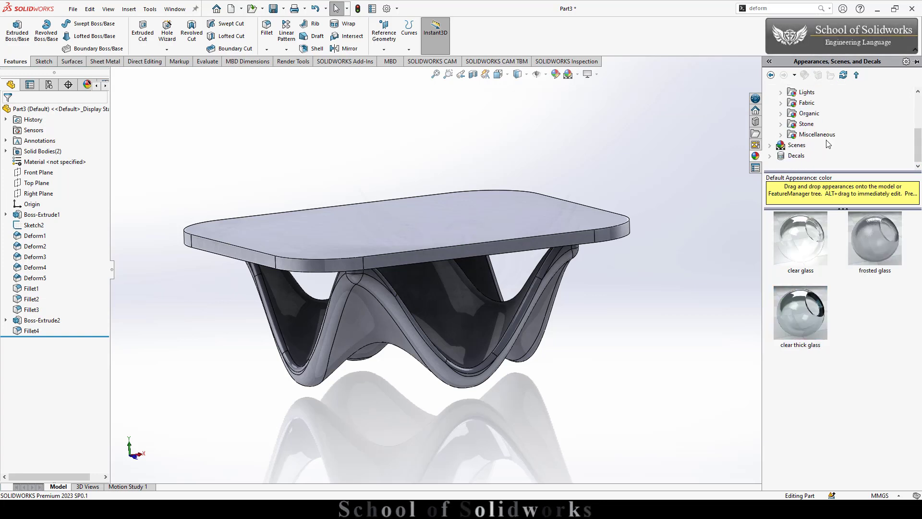
{"action": "left_click", "coordinate": [812, 148]}
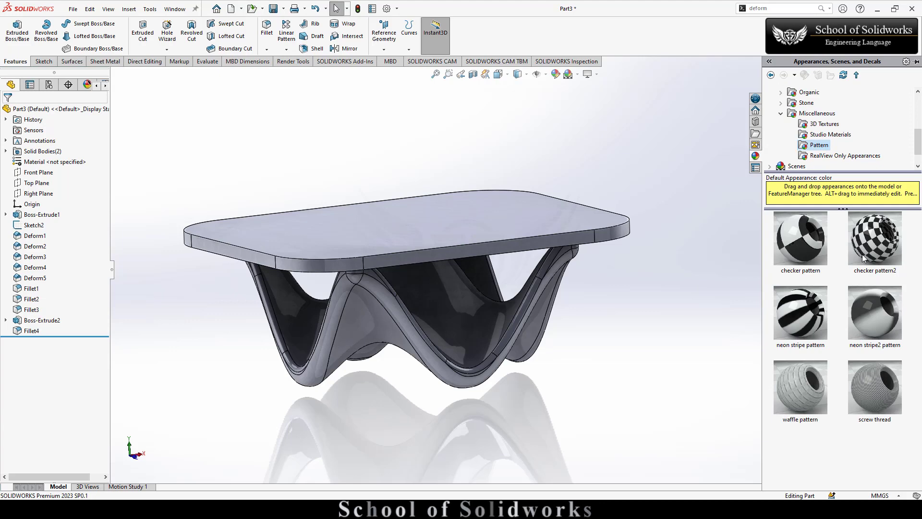
{"action": "left_click_drag", "start_coordinate": [806, 318], "coordinate": [469, 322]}
{"action": "left_click", "coordinate": [463, 319]}
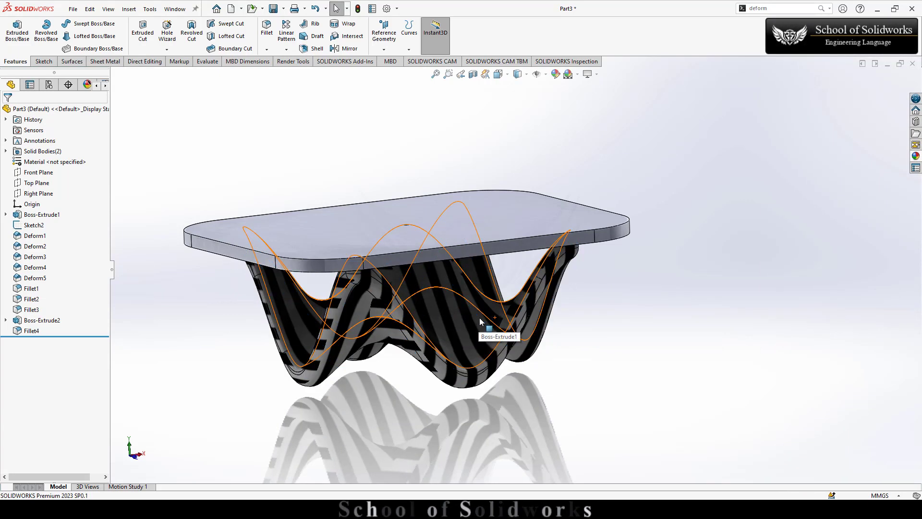
Replace the wavy base body's appearance with the screw thread pattern
{"action": "middle_click_drag", "start_coordinate": [673, 329], "coordinate": [650, 376]}
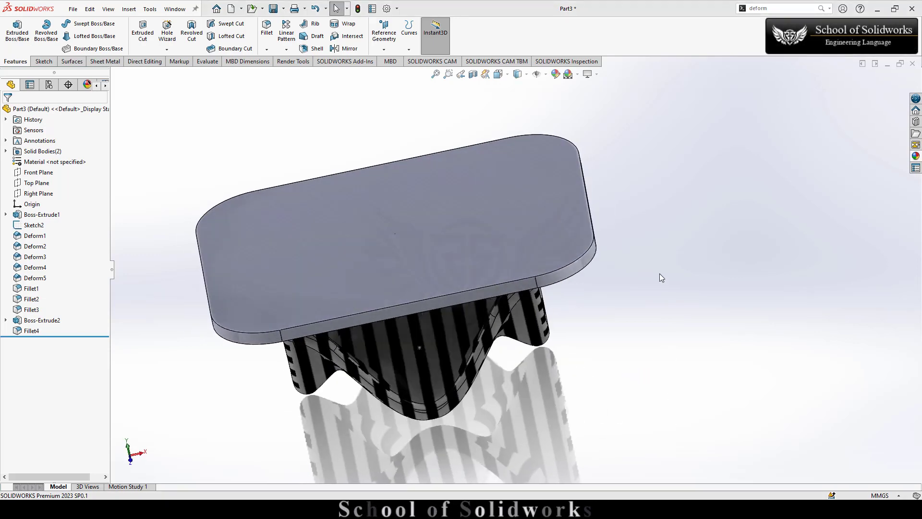
{"action": "scroll", "coordinate": [662, 273], "scroll_direction": "up", "scroll_amount": 2}
{"action": "middle_click_drag", "start_coordinate": [617, 327], "coordinate": [706, 305]}
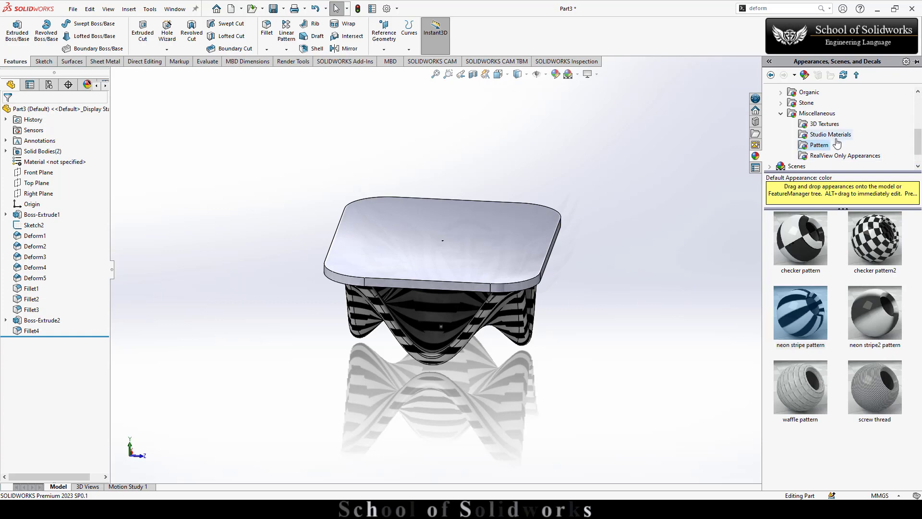
{"action": "mouse_move", "coordinate": [876, 390]}
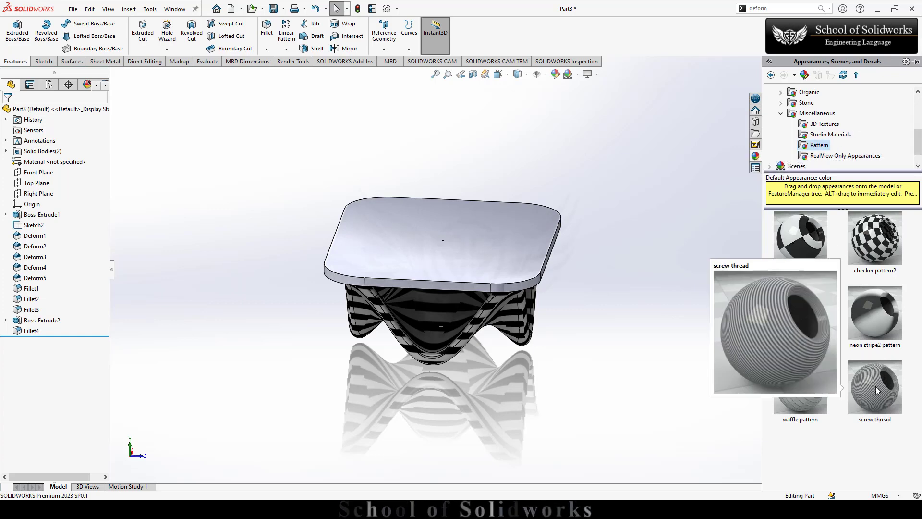
{"action": "left_click_drag", "start_coordinate": [877, 389], "coordinate": [457, 313]}
{"action": "left_click", "coordinate": [467, 316]}
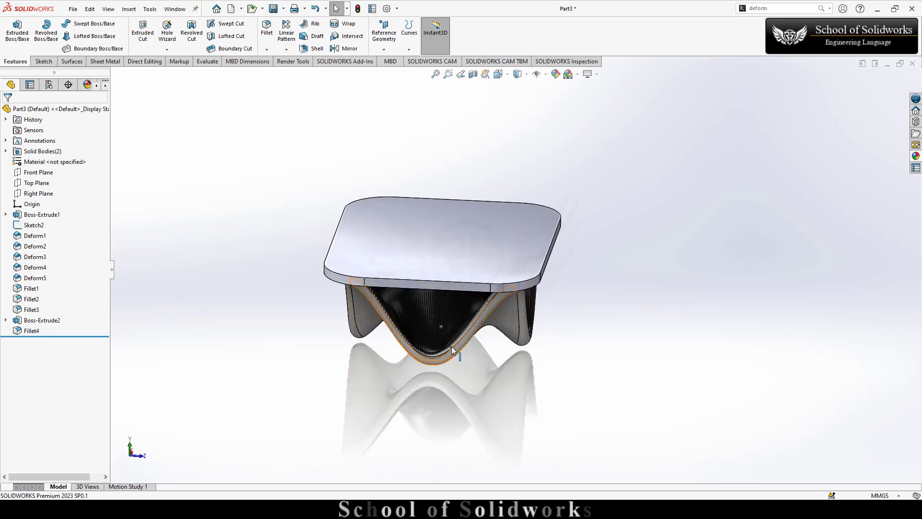
Apply the frosted glass appearance from the textured glass category to the tabletop body
{"action": "scroll", "coordinate": [451, 347], "scroll_direction": "down", "scroll_amount": 3}
{"action": "mouse_move", "coordinate": [595, 367]}
{"action": "middle_mouse_down"}
{"action": "mouse_move", "coordinate": [624, 346]}
{"action": "mouse_move", "coordinate": [503, 436]}
{"action": "middle_mouse_up"}
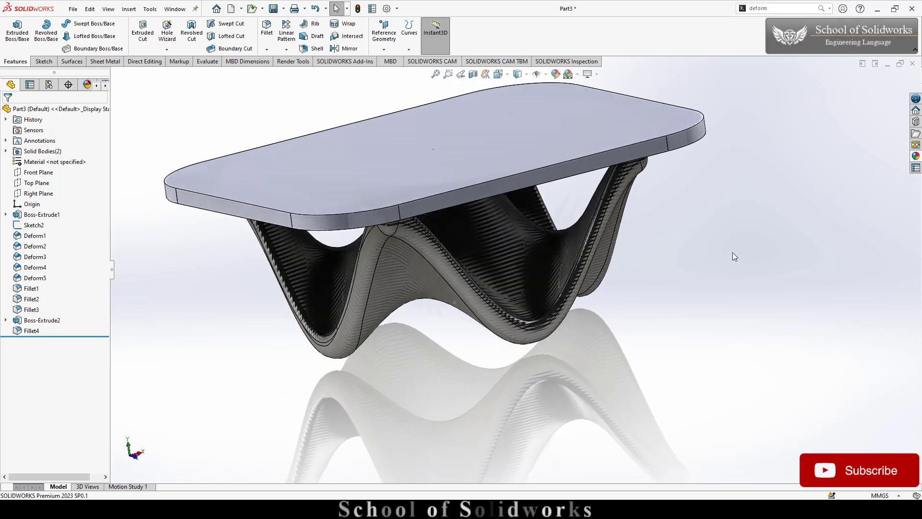
{"action": "middle_click_drag", "start_coordinate": [733, 253], "coordinate": [730, 290]}
{"action": "left_click", "coordinate": [916, 155]}
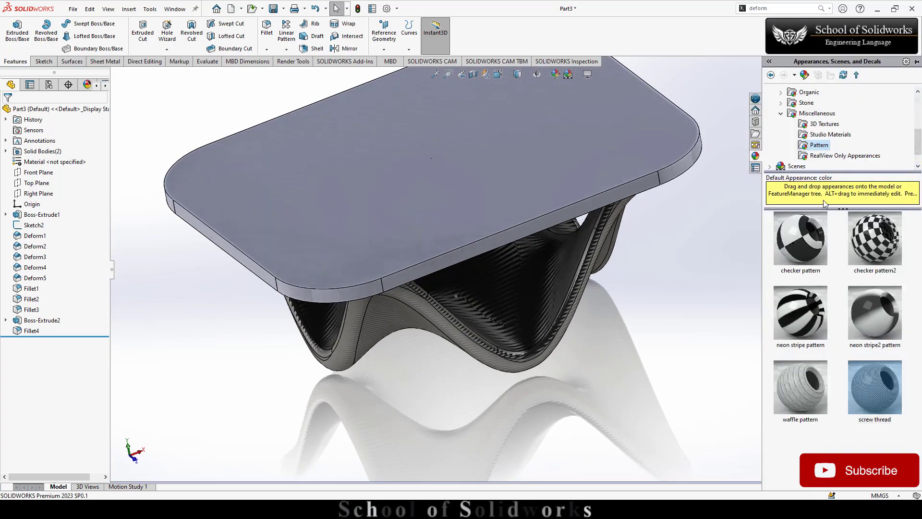
{"action": "scroll", "coordinate": [814, 145], "scroll_direction": "up", "scroll_amount": 3}
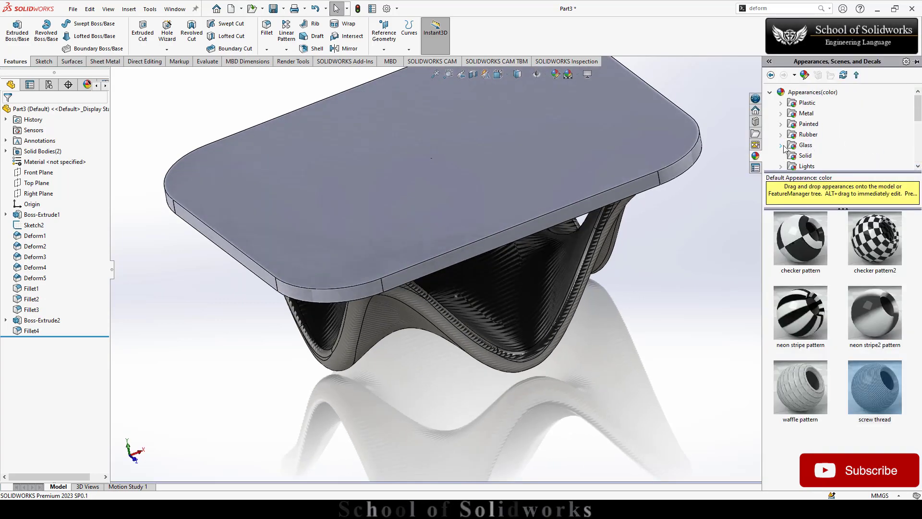
{"action": "left_click", "coordinate": [821, 145]}
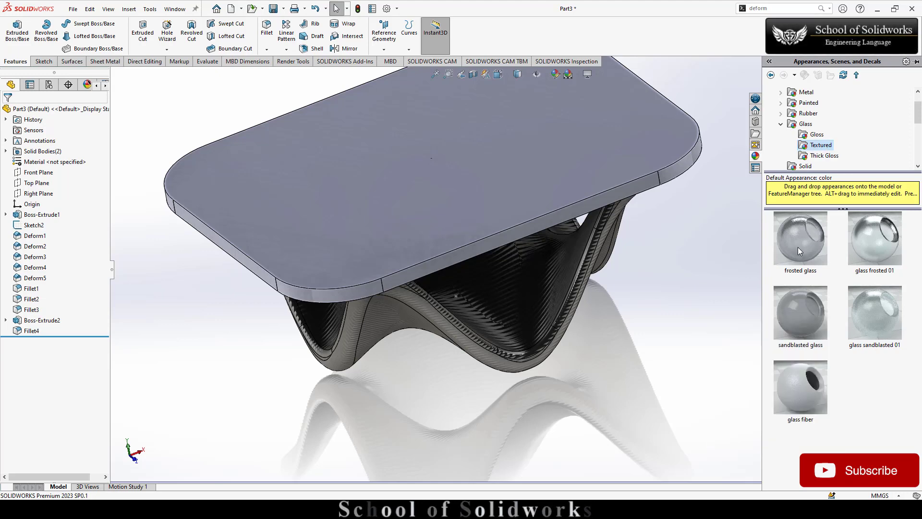
{"action": "left_click_drag", "start_coordinate": [800, 249], "coordinate": [521, 151]}
{"action": "left_click", "coordinate": [529, 152]}
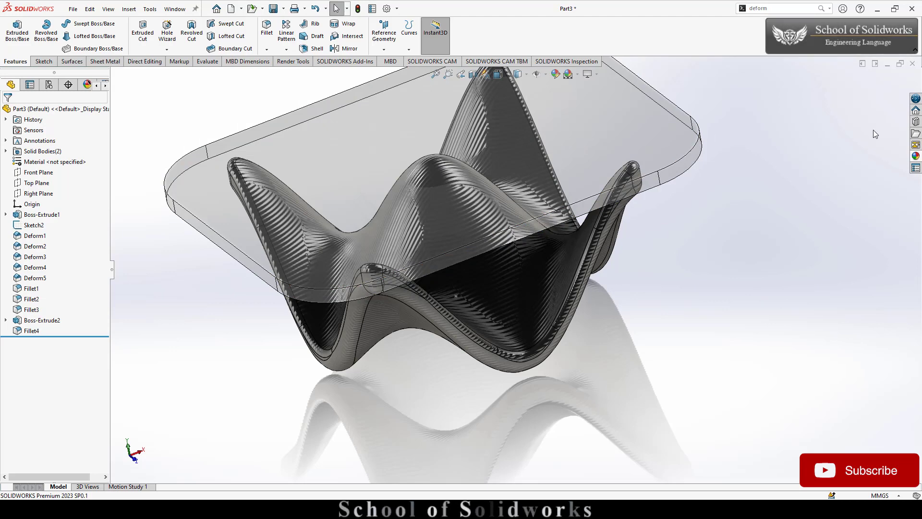
Switch the tabletop body's appearance to glass frosted 01
{"action": "left_click", "coordinate": [915, 156]}
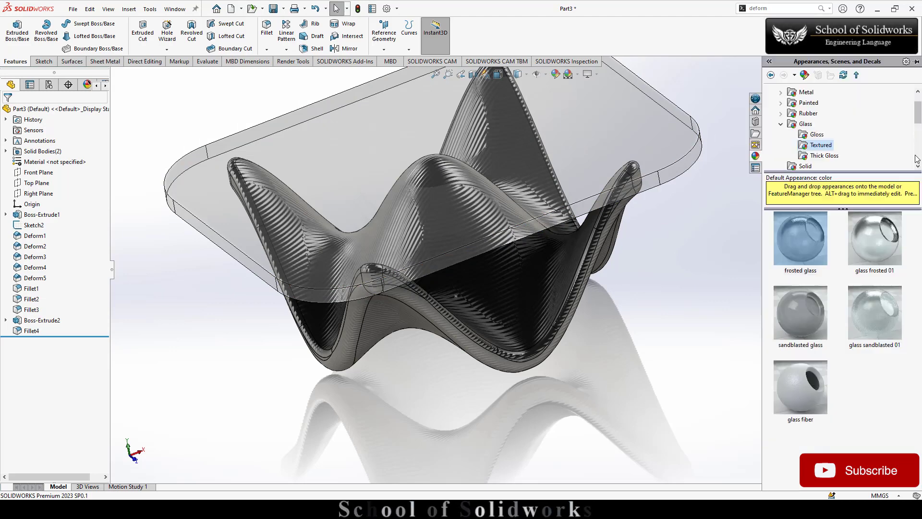
{"action": "left_click", "coordinate": [874, 324]}
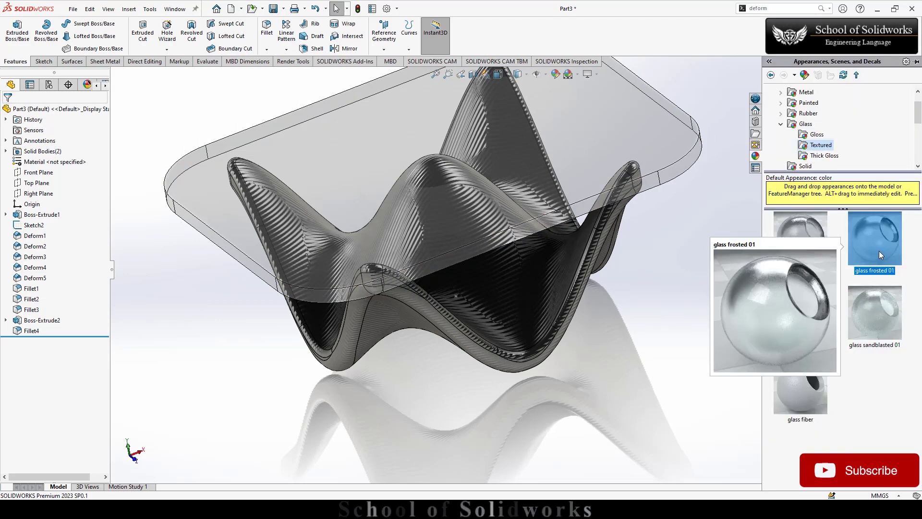
{"action": "left_click_drag", "start_coordinate": [879, 251], "coordinate": [492, 152]}
{"action": "left_click", "coordinate": [502, 154]}
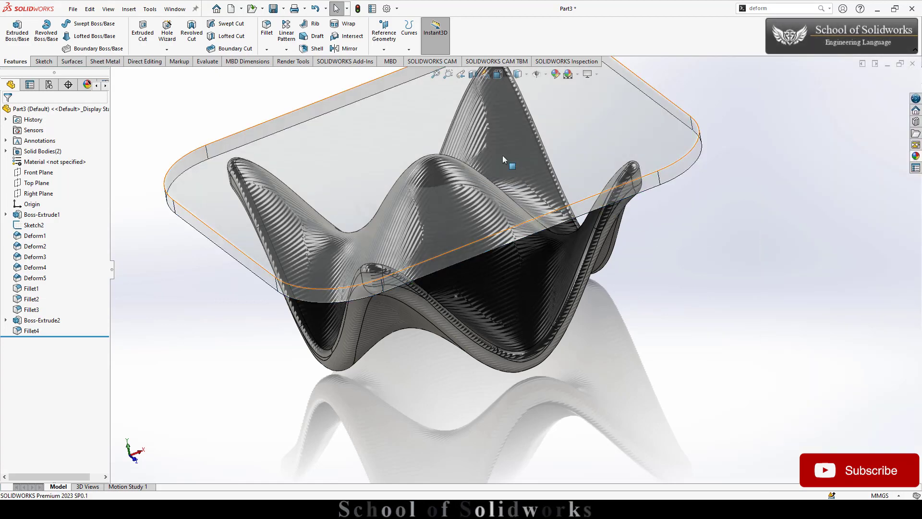
Apply the glass sandblasted 01 appearance to the tabletop body
{"action": "left_click", "coordinate": [915, 156]}
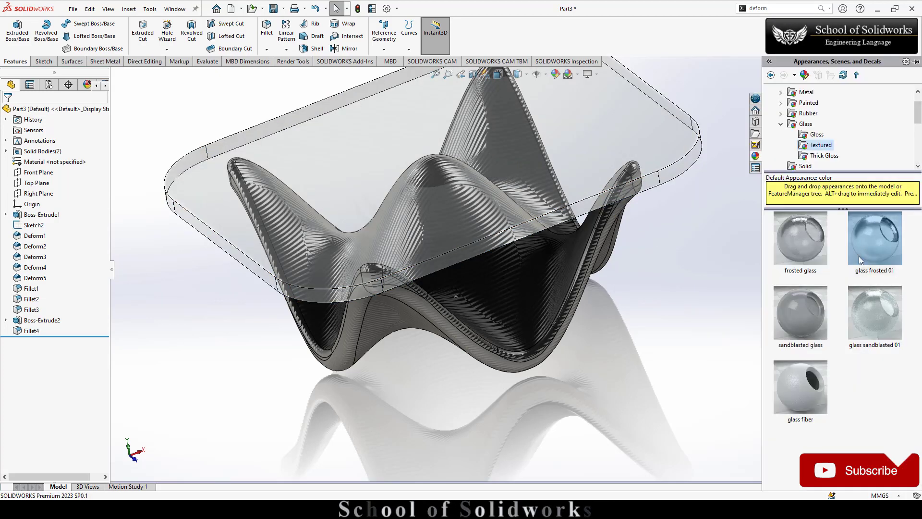
{"action": "left_click_drag", "start_coordinate": [880, 316], "coordinate": [494, 160]}
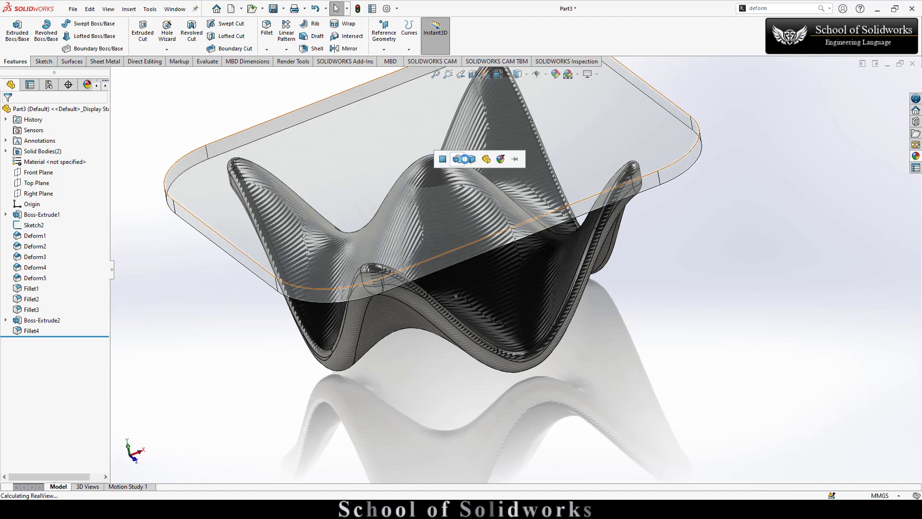
{"action": "left_click", "coordinate": [500, 159]}
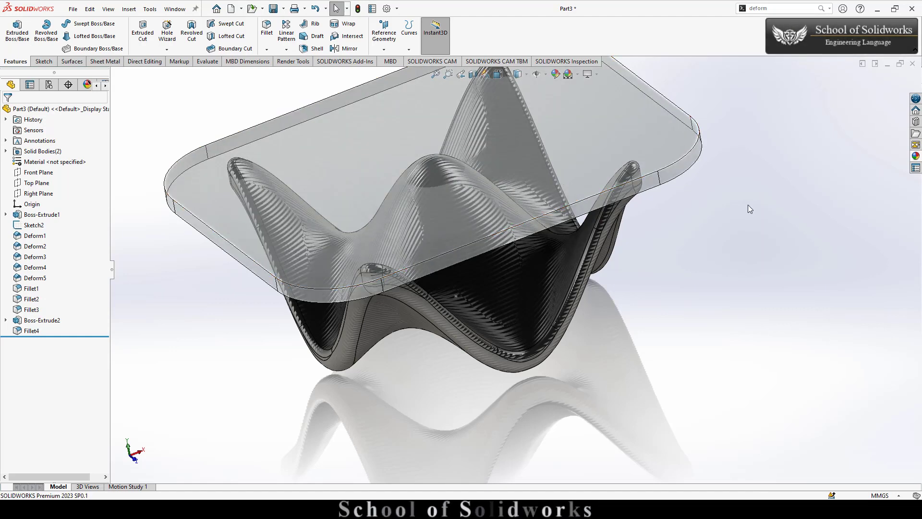
Open the Pattern appearances in the Miscellaneous category and look through the available patterns
{"action": "left_click", "coordinate": [914, 157]}
{"action": "scroll", "coordinate": [832, 148], "scroll_direction": "down", "scroll_amount": 3}
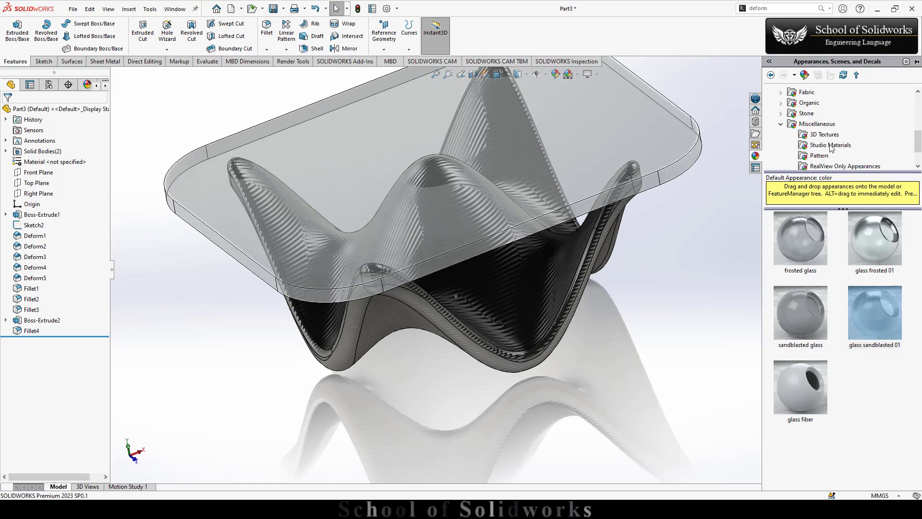
{"action": "left_click", "coordinate": [819, 155]}
{"action": "mouse_move", "coordinate": [909, 341]}
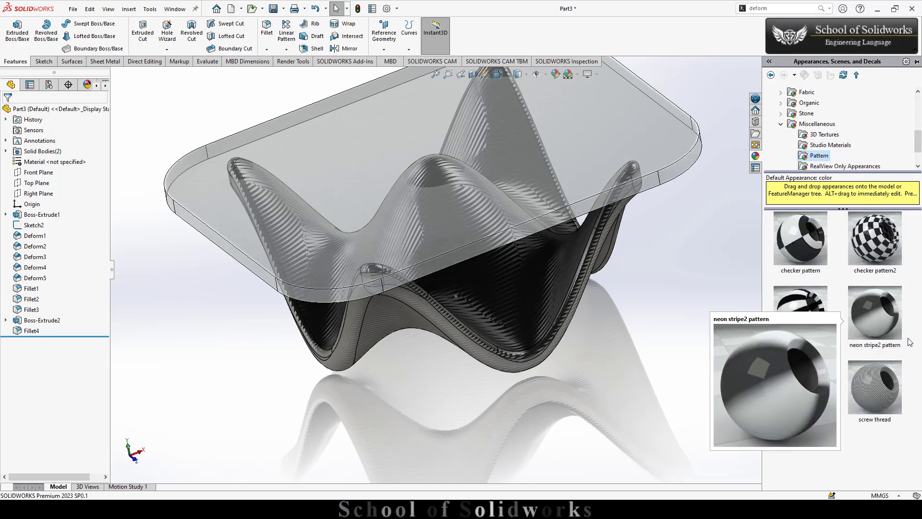